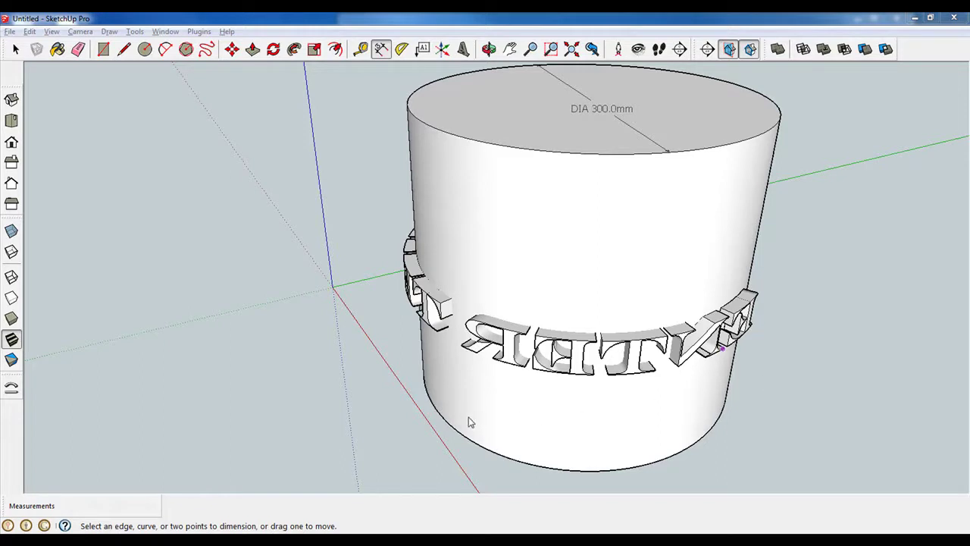
- Delete the whole cylinder body, keeping the ring of letters
{"action": "key", "text": "o"}
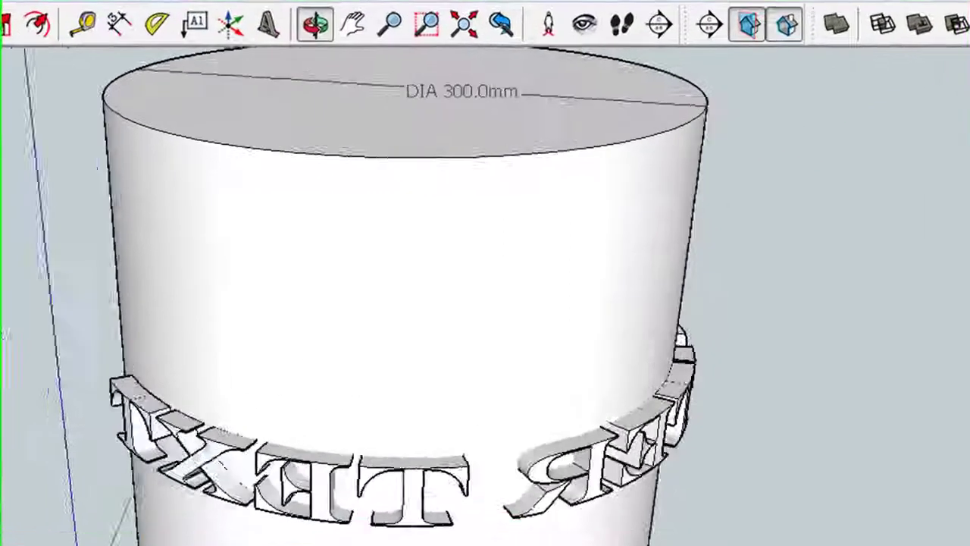
{"action": "left_click_drag", "start_coordinate": [523, 363], "coordinate": [643, 186]}
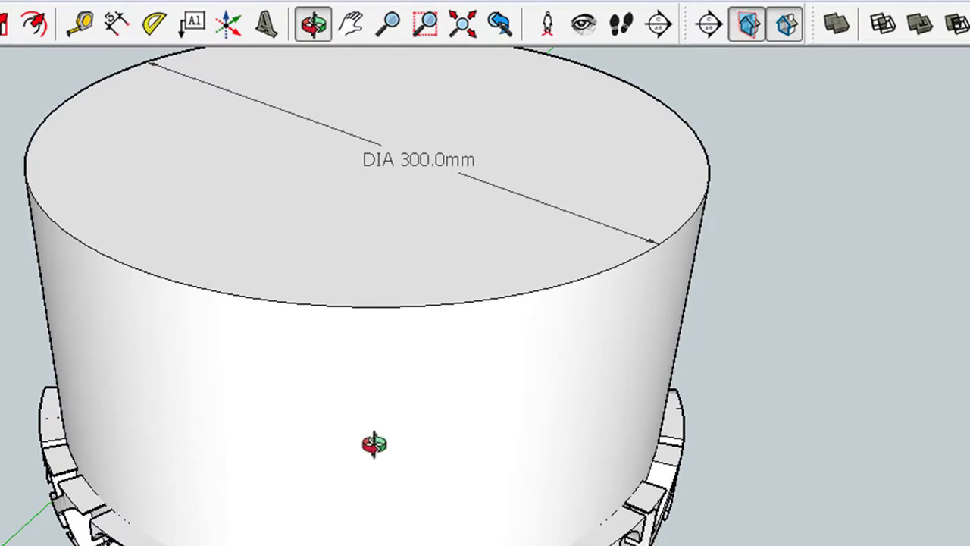
{"action": "left_click_drag", "start_coordinate": [372, 505], "coordinate": [432, 462]}
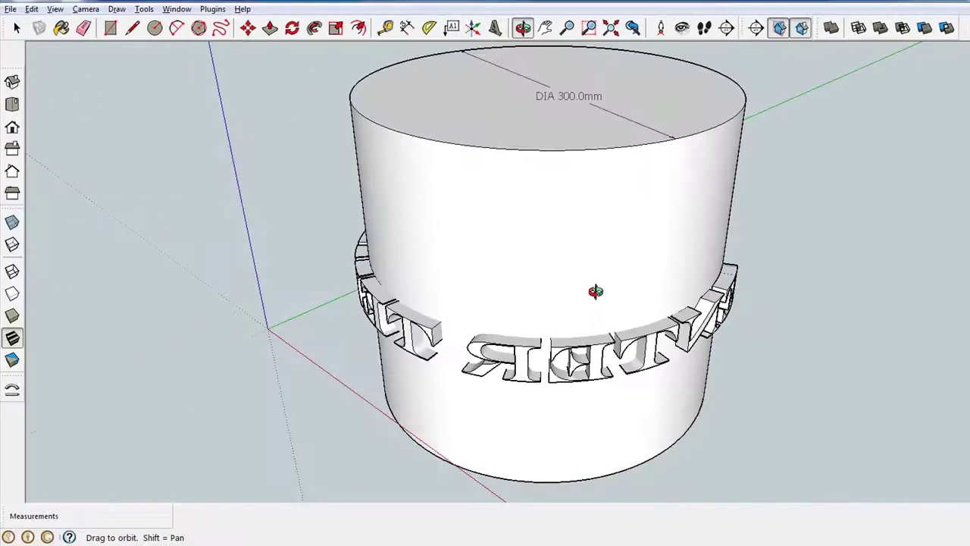
{"action": "key", "text": "space"}
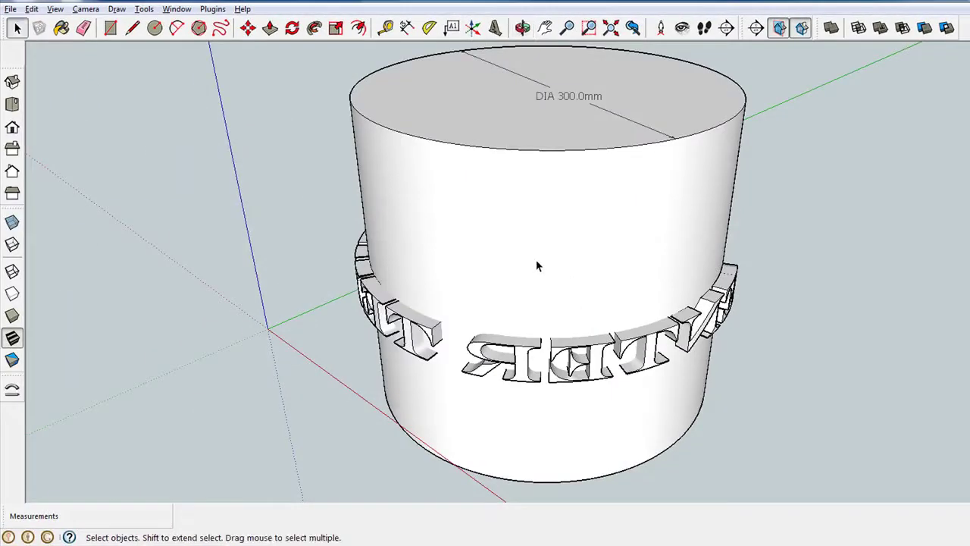
{"action": "triple_click", "coordinate": [536, 265]}
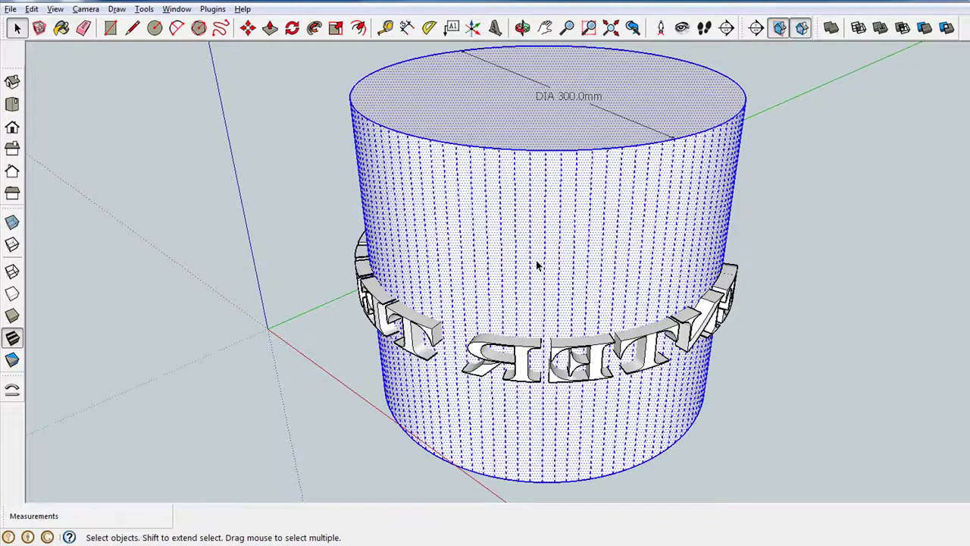
{"action": "key", "text": "Delete"}
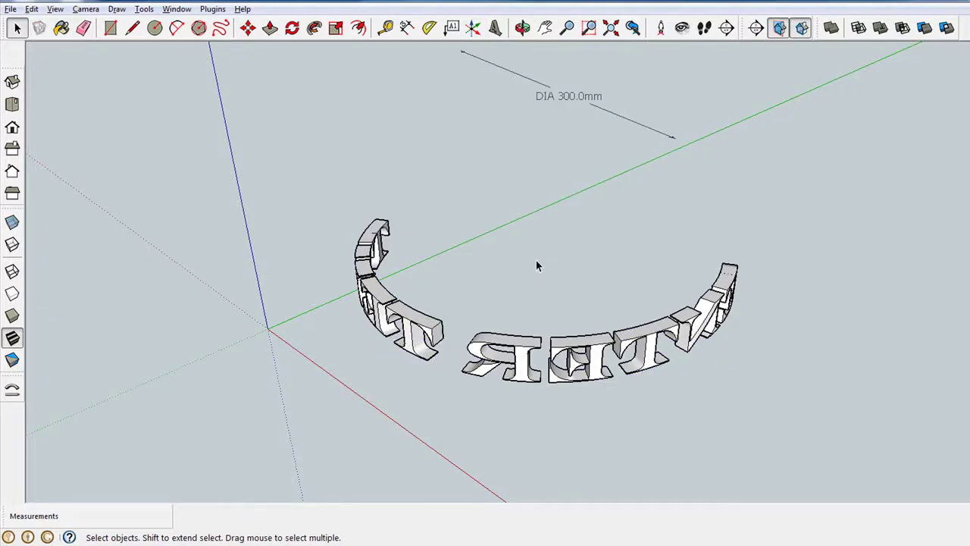
- Delete the diameter dimension and select the letter ring group
{"action": "left_click", "coordinate": [605, 112]}
{"action": "key", "text": "Delete"}
{"action": "key", "text": "o"}
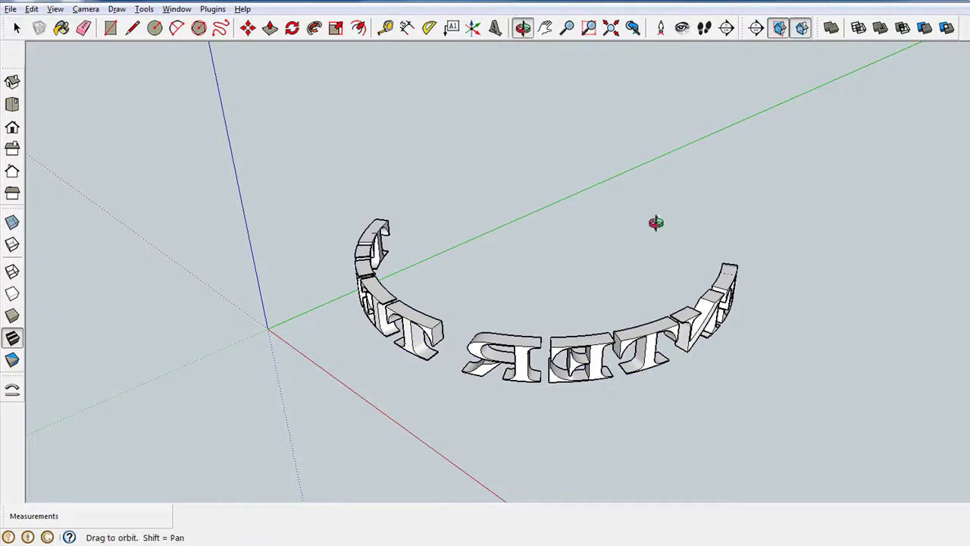
{"action": "left_click_drag", "start_coordinate": [654, 221], "coordinate": [406, 255]}
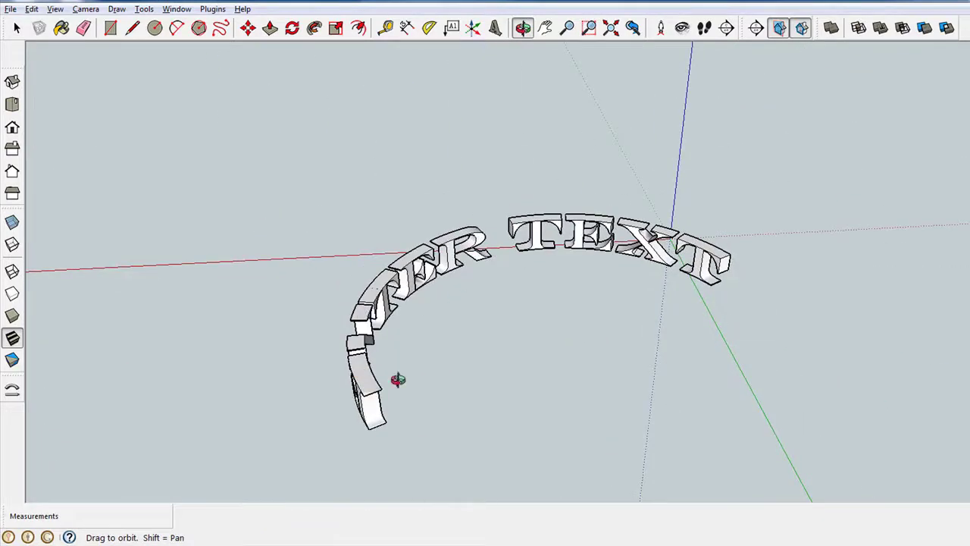
{"action": "left_click_drag", "start_coordinate": [340, 262], "coordinate": [571, 385]}
{"action": "key", "text": "space"}
{"action": "left_click", "coordinate": [571, 321]}
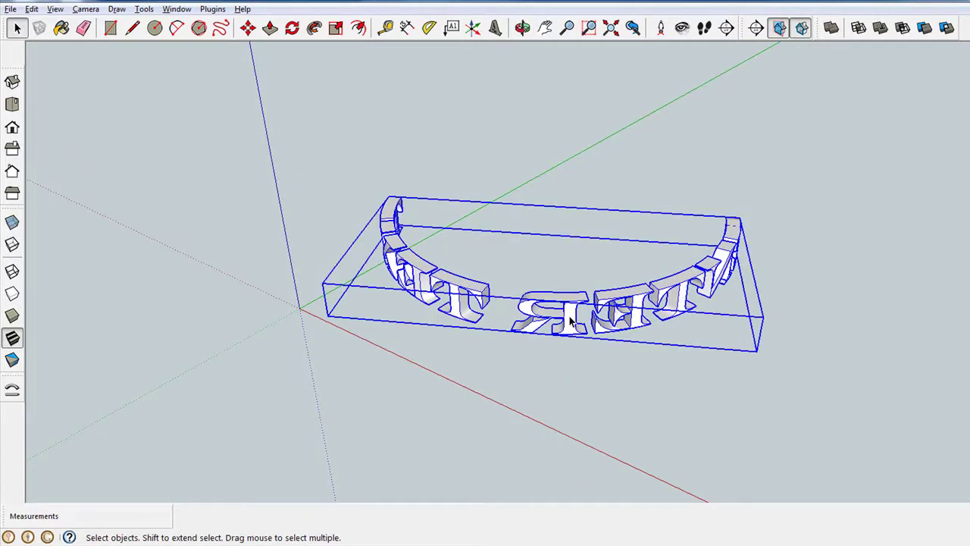
- Delete the letter ring and draw a 150 mm radius, 100-sided circle at the origin
{"action": "key", "text": "Delete"}
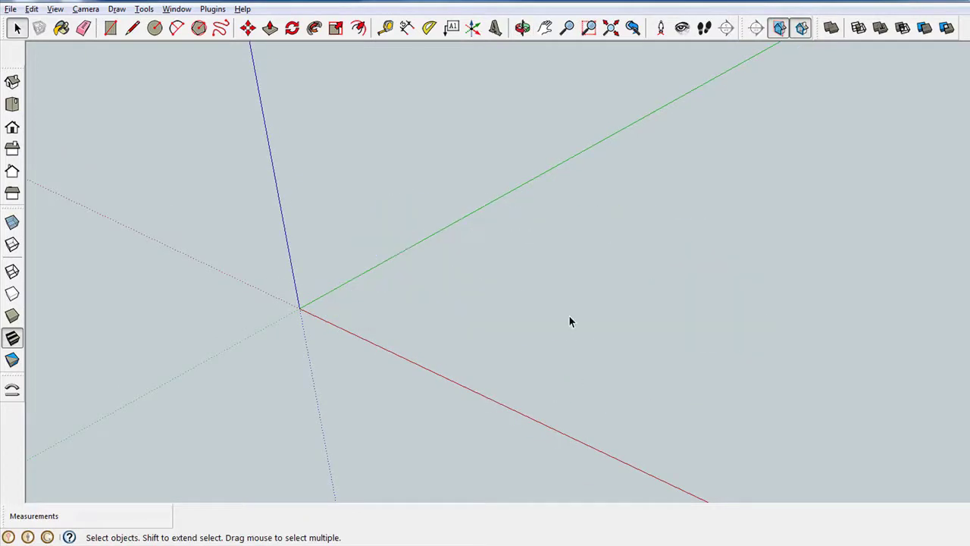
{"action": "key", "text": "c"}
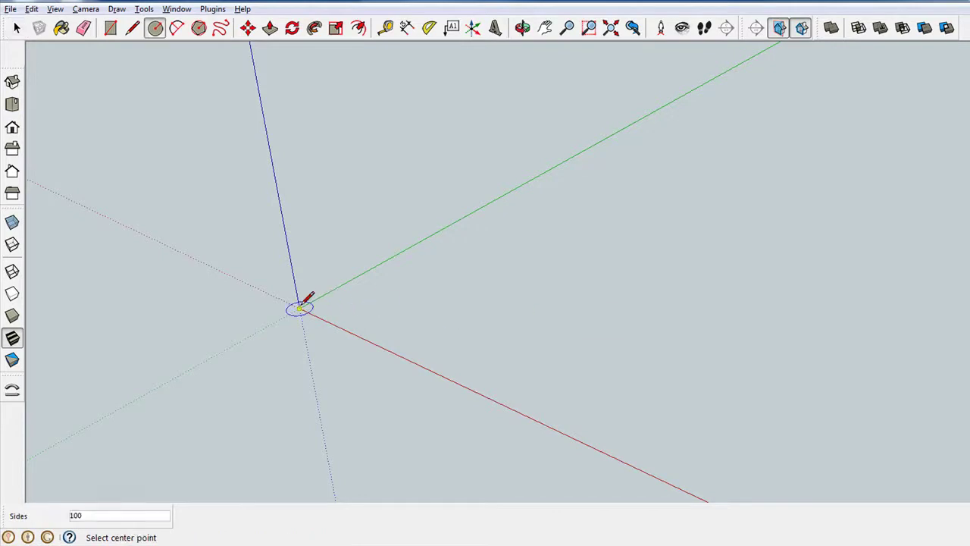
{"action": "left_click", "coordinate": [300, 309]}
{"action": "left_click", "coordinate": [371, 350]}
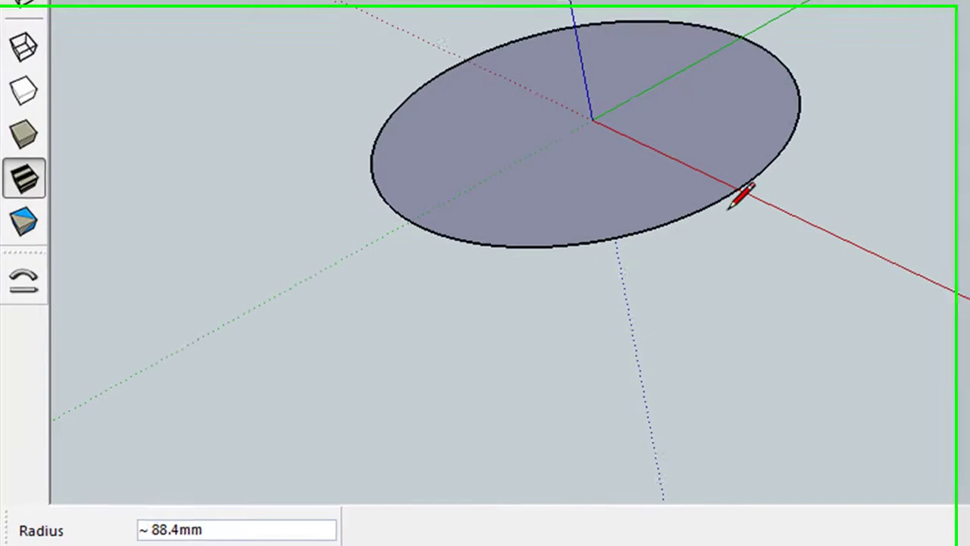
{"action": "type", "text": "150"}
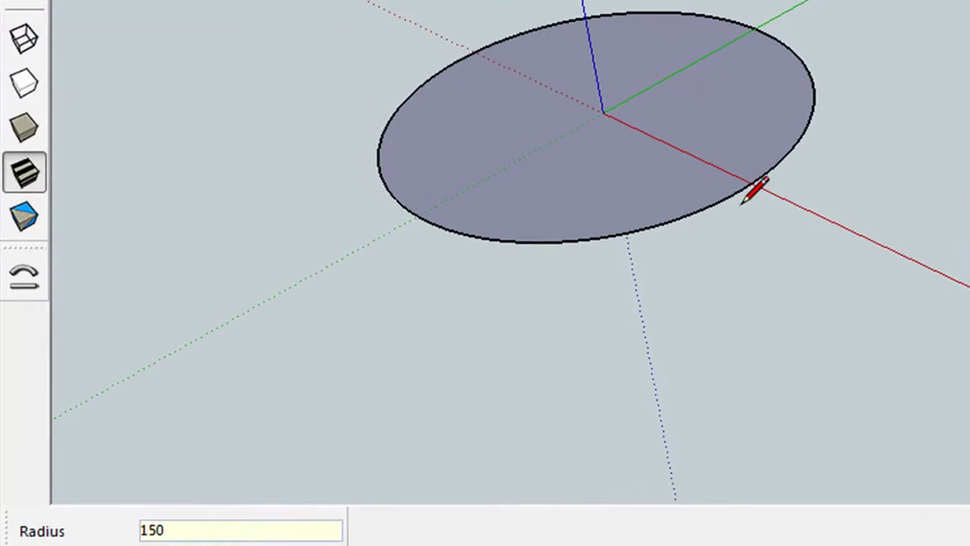
{"action": "key", "text": "Return"}
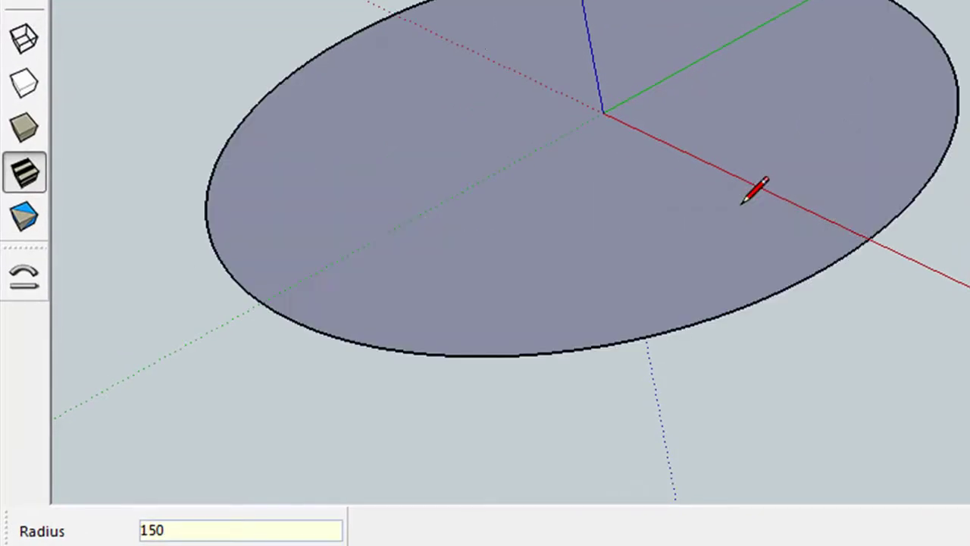
{"action": "type", "text": "100s"}
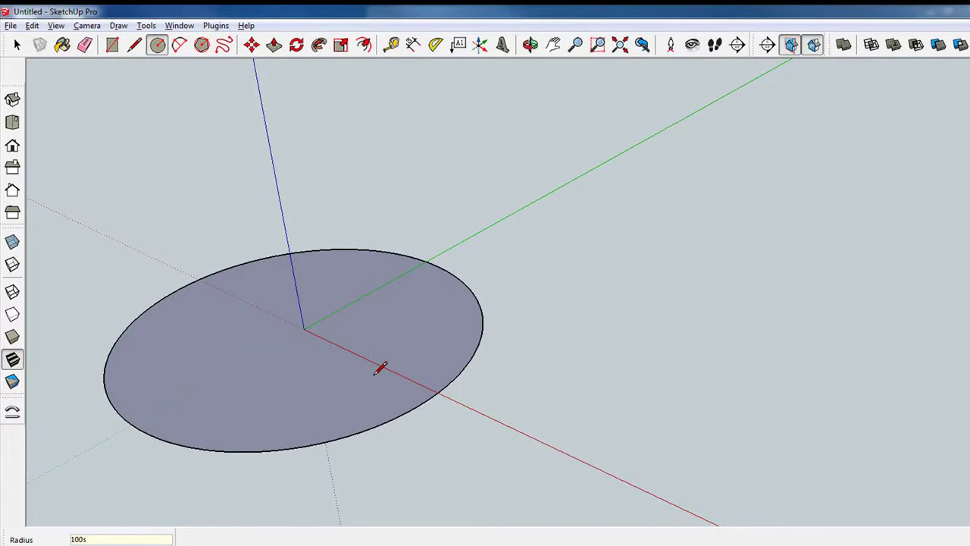
- Push/pull the circle face upward into a solid cylinder
{"action": "key", "text": "p"}
{"action": "left_click", "coordinate": [354, 392]}
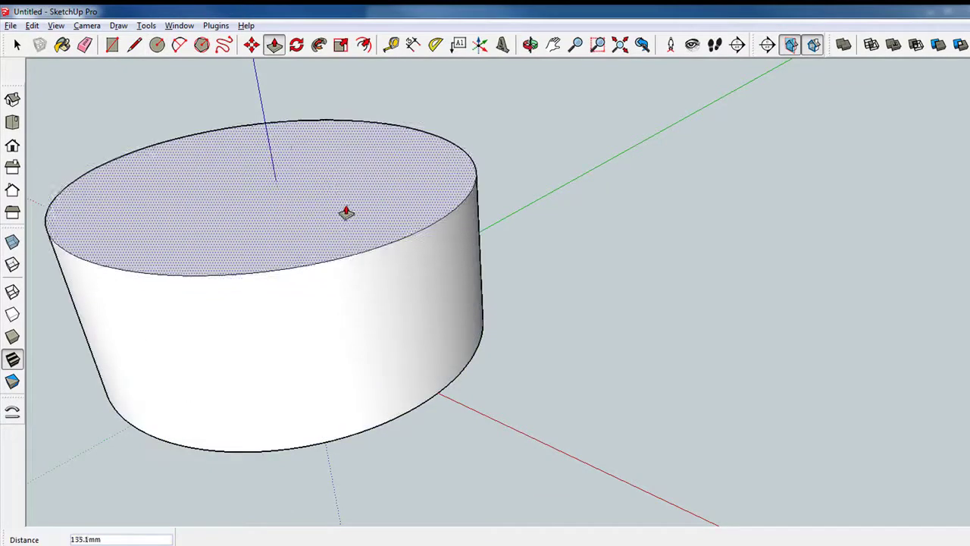
{"action": "left_click", "coordinate": [341, 171]}
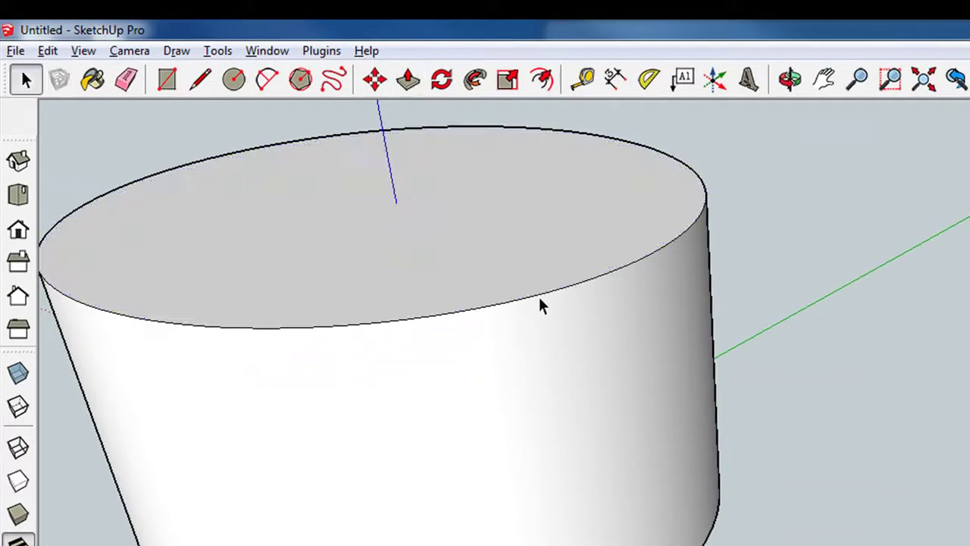
- Add a DIA 300.0mm diameter dimension across the cylinder's top edge
{"action": "left_click", "coordinate": [540, 299]}
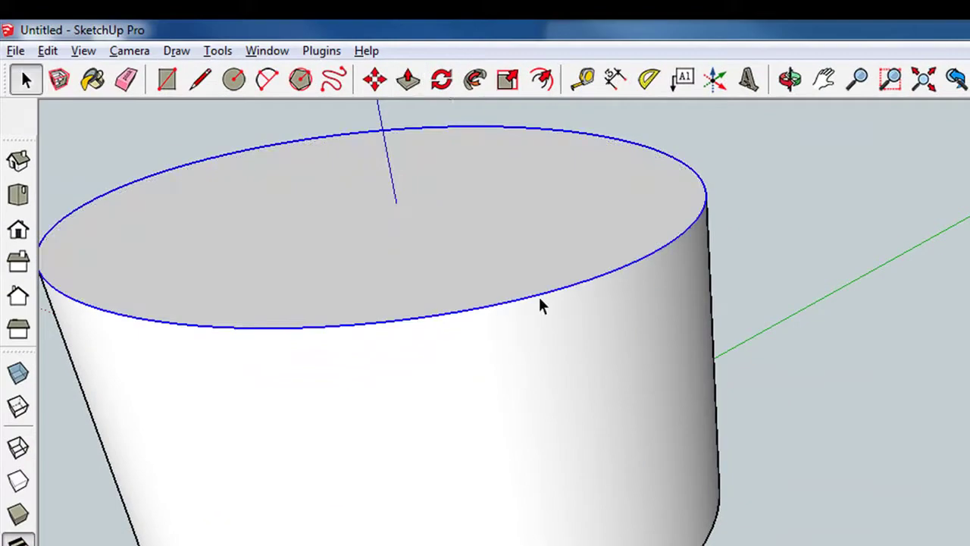
{"action": "left_click", "coordinate": [613, 80]}
{"action": "left_click", "coordinate": [644, 255]}
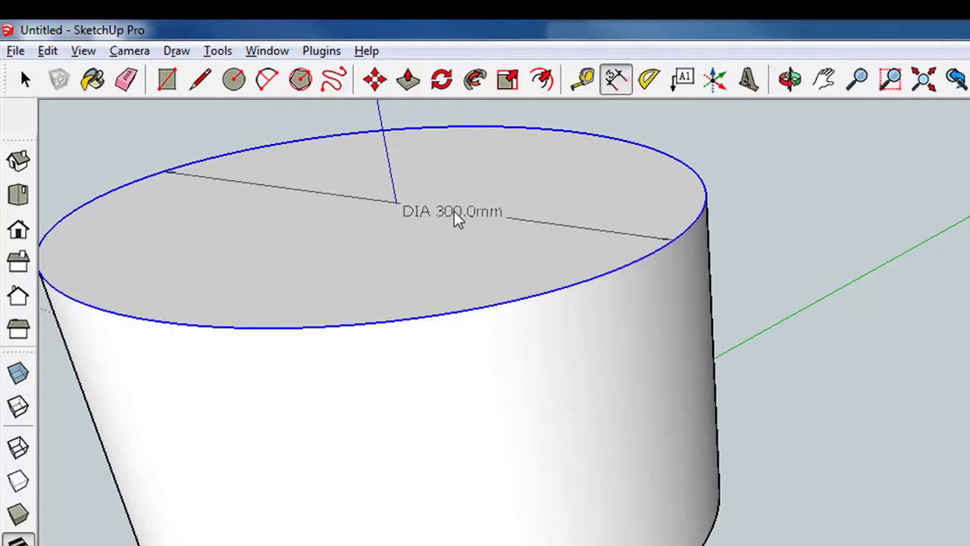
{"action": "left_click", "coordinate": [454, 211]}
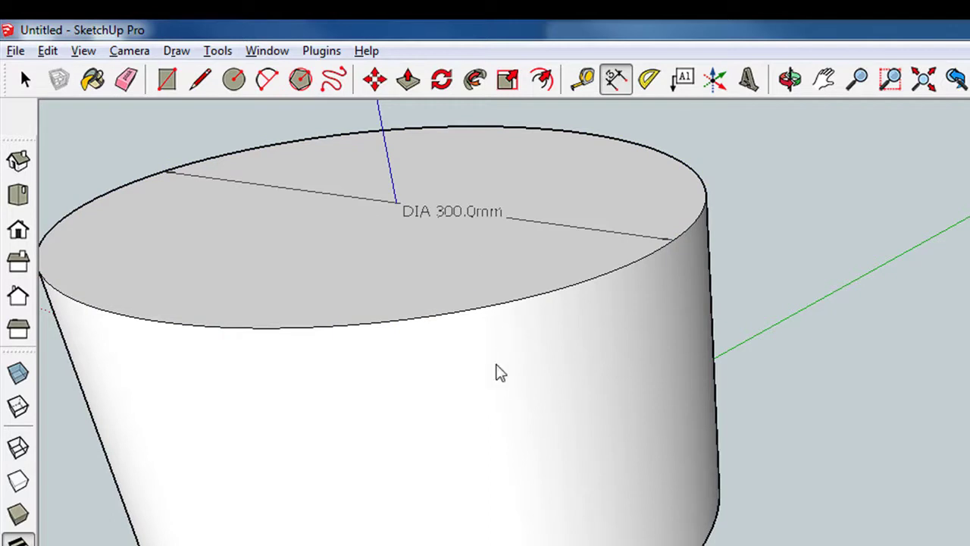
- Select the entire cylinder and make it a group
{"action": "key", "text": "space"}
{"action": "triple_click", "coordinate": [513, 368]}
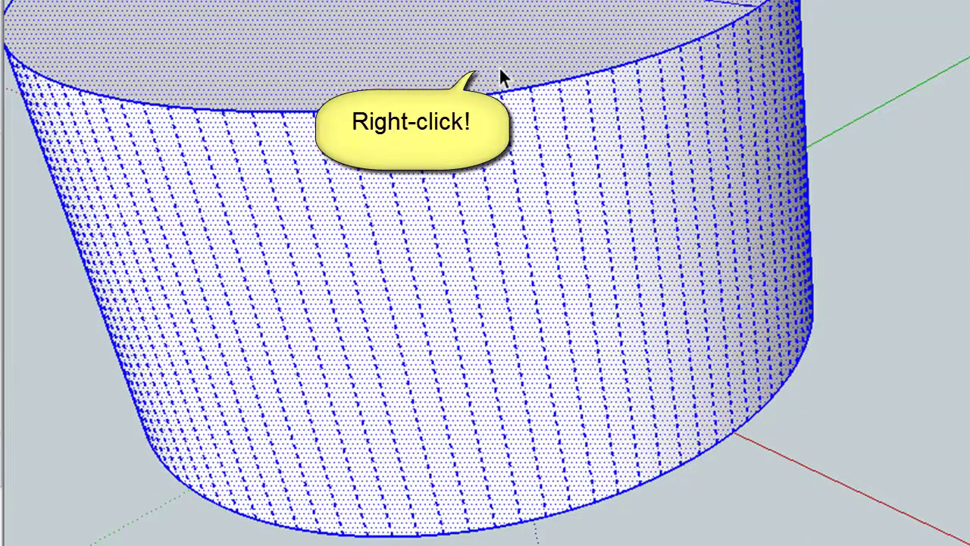
{"action": "right_click", "coordinate": [491, 118]}
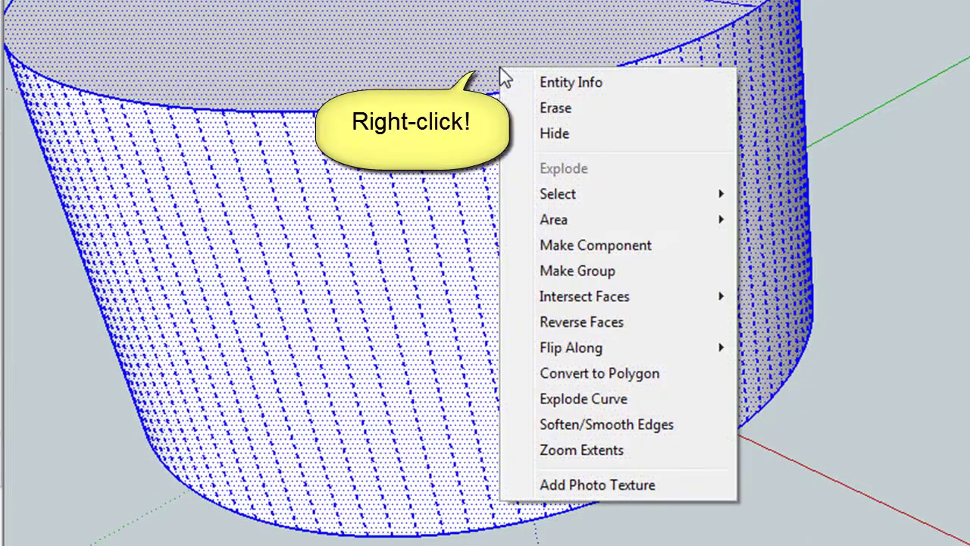
{"action": "left_click", "coordinate": [581, 271]}
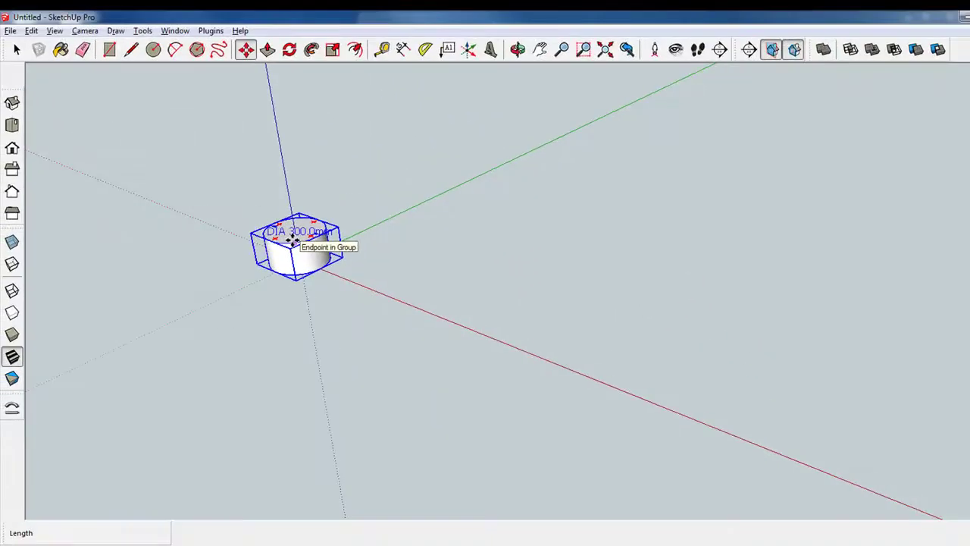
- Move the grouped cylinder off the origin, then remove it with undo
{"action": "left_click", "coordinate": [292, 241]}
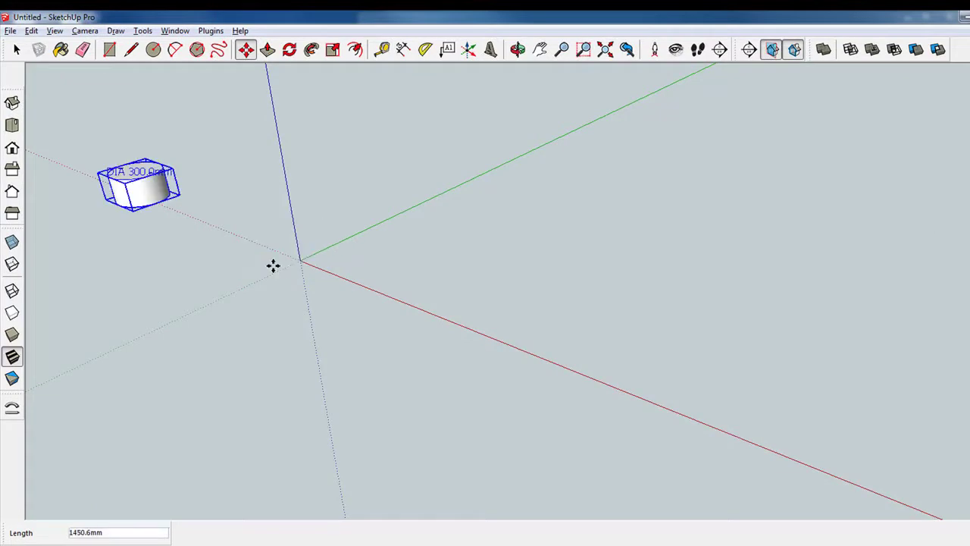
{"action": "left_click", "coordinate": [273, 266]}
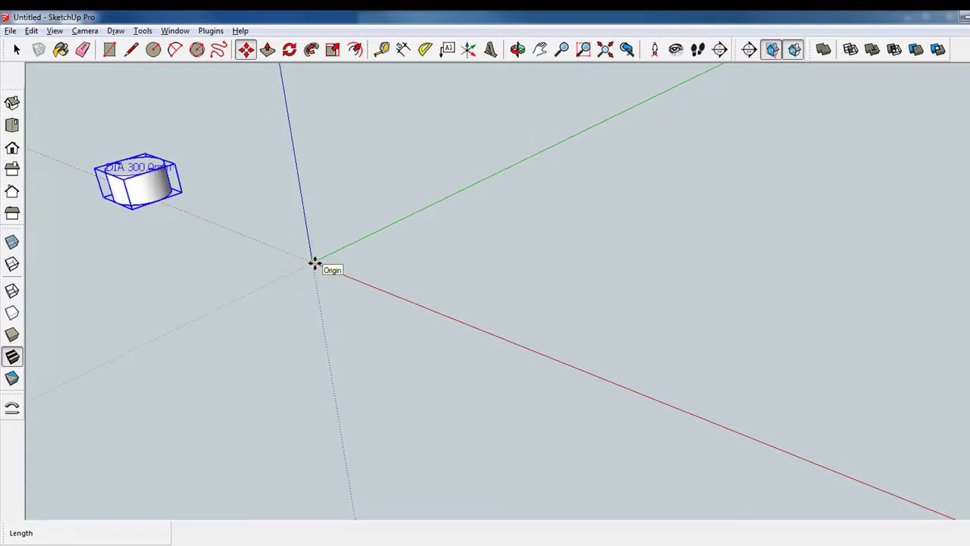
{"action": "key", "text": "ctrl+z"}
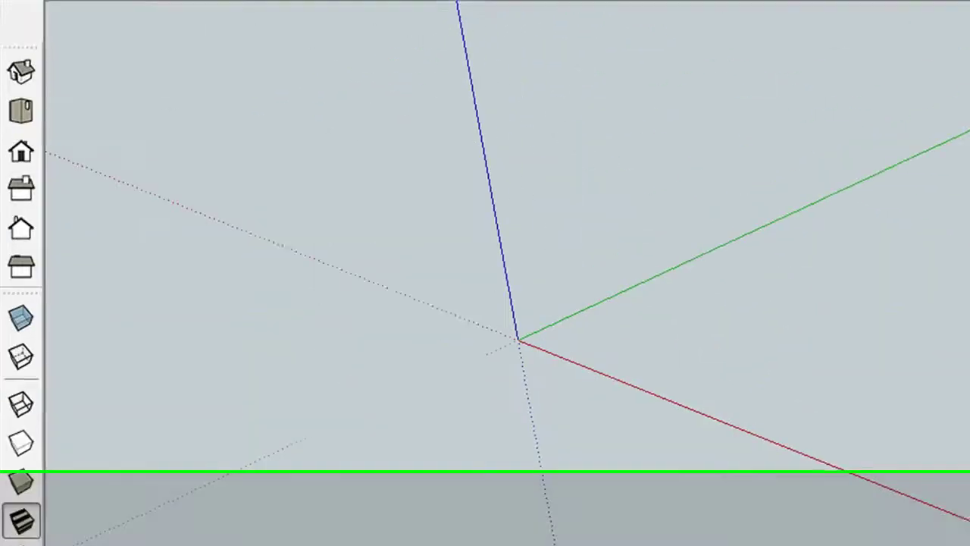
{"action": "left_click", "coordinate": [304, 34]}
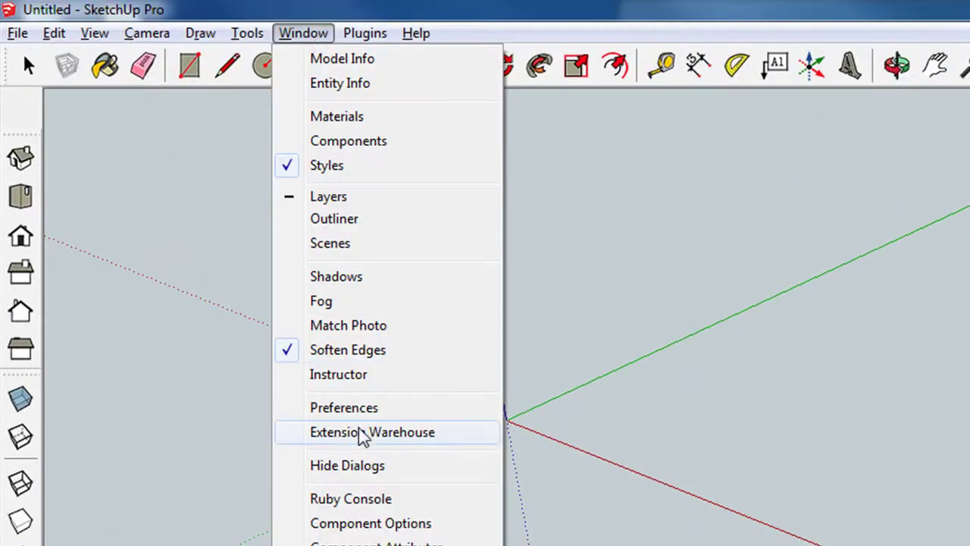
{"action": "mouse_move", "coordinate": [358, 31]}
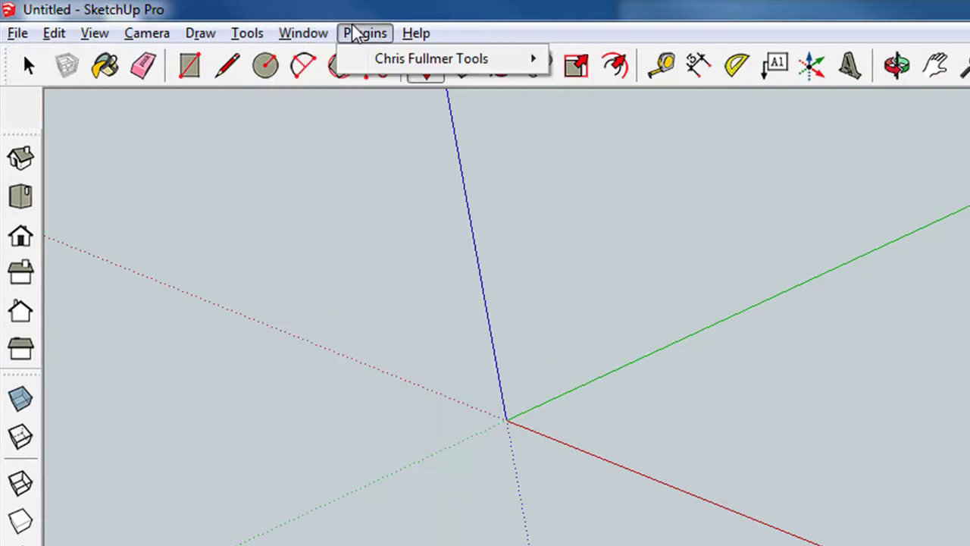
{"action": "mouse_move", "coordinate": [500, 68]}
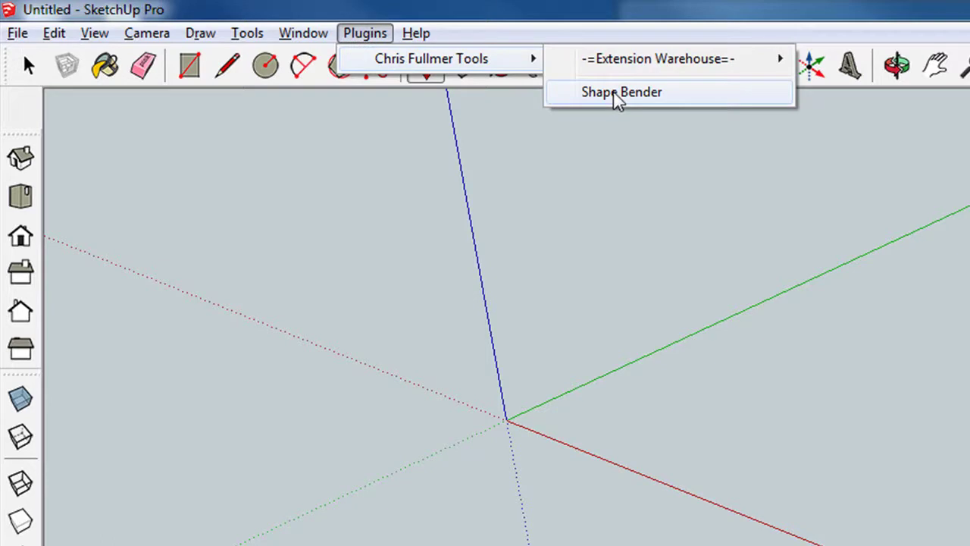
{"action": "left_click", "coordinate": [412, 486]}
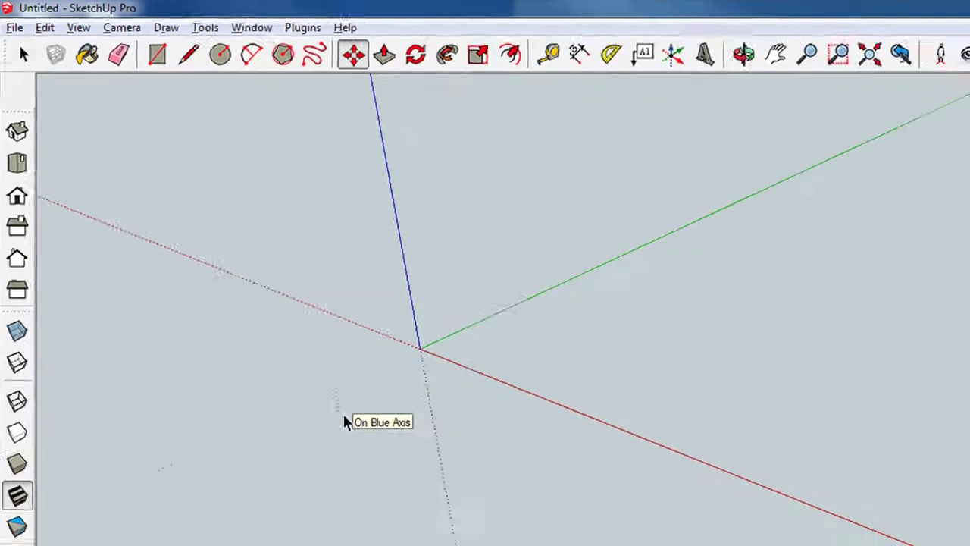
{"action": "key", "text": "space"}
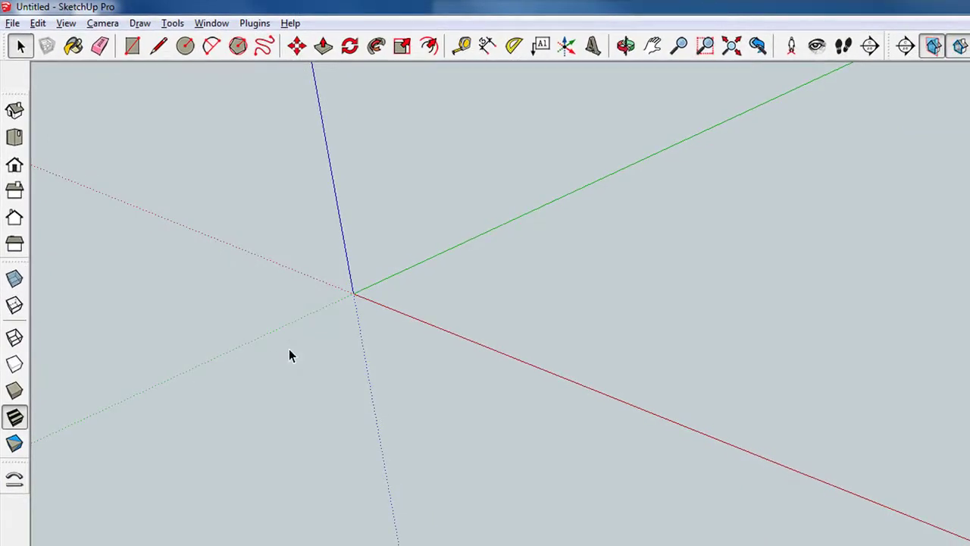
- Create 'Enter text' 3D lettering in Eras Bold ITC, 30 mm high and extruded 12 mm
{"action": "left_click", "coordinate": [592, 47]}
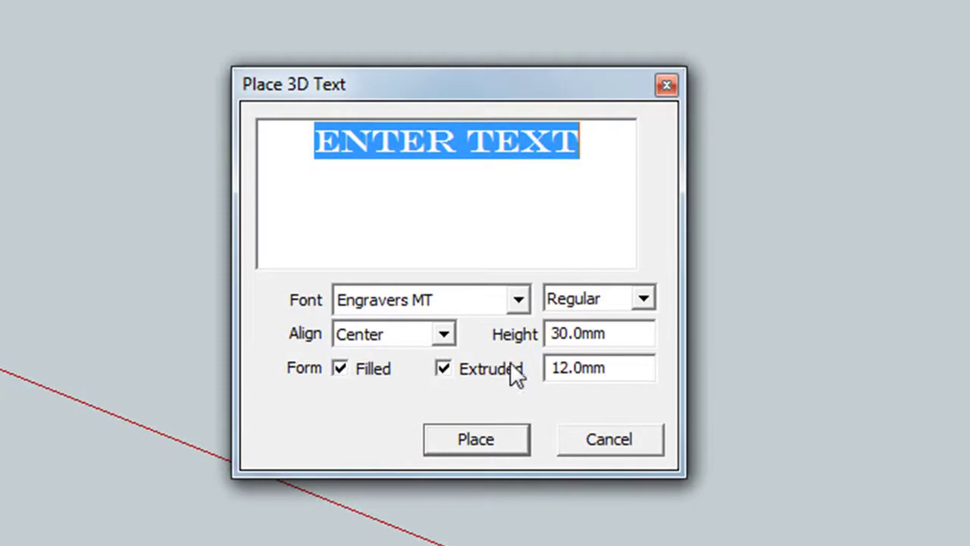
{"action": "left_click", "coordinate": [520, 300]}
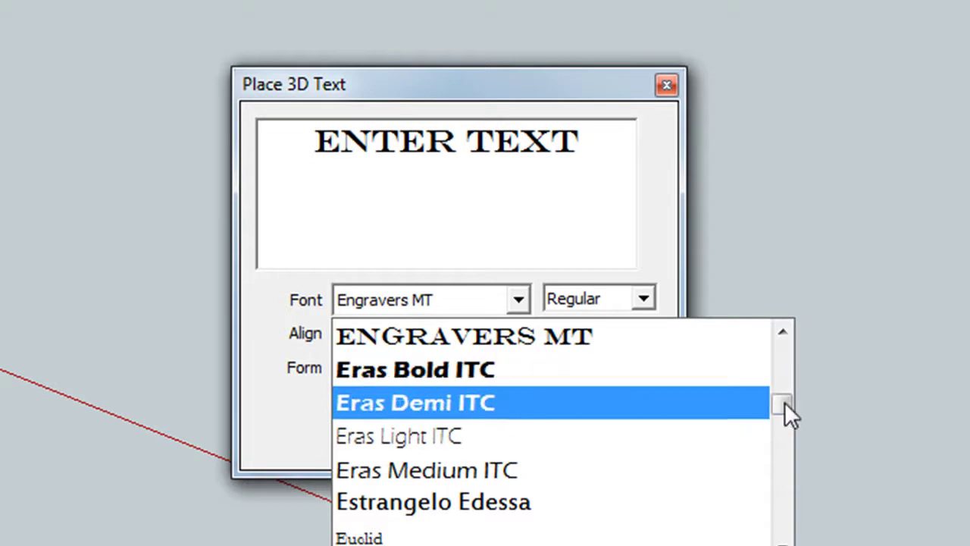
{"action": "mouse_move", "coordinate": [785, 408]}
{"action": "left_mouse_down"}
{"action": "mouse_move", "coordinate": [784, 396]}
{"action": "mouse_move", "coordinate": [785, 405]}
{"action": "left_mouse_up"}
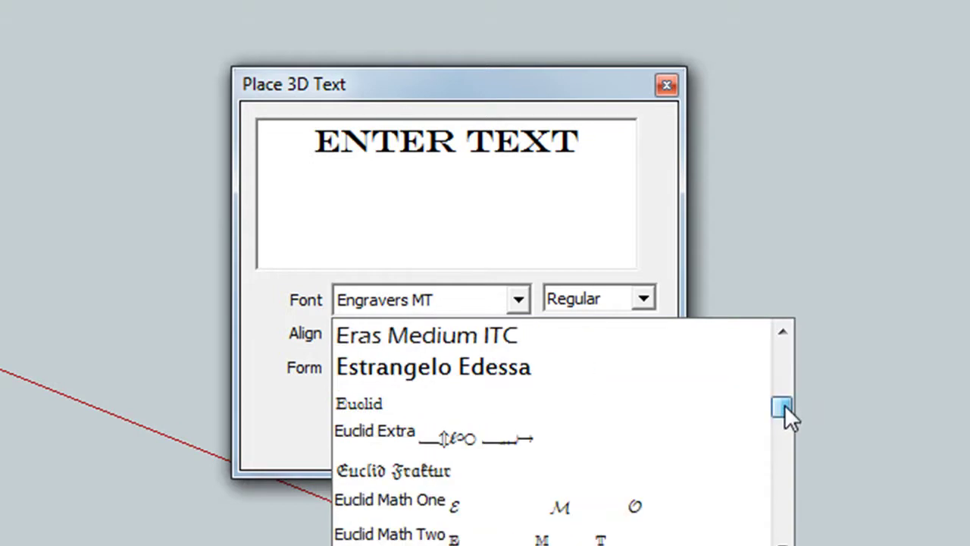
{"action": "left_click", "coordinate": [781, 333]}
{"action": "left_click", "coordinate": [782, 334]}
{"action": "left_click", "coordinate": [782, 334]}
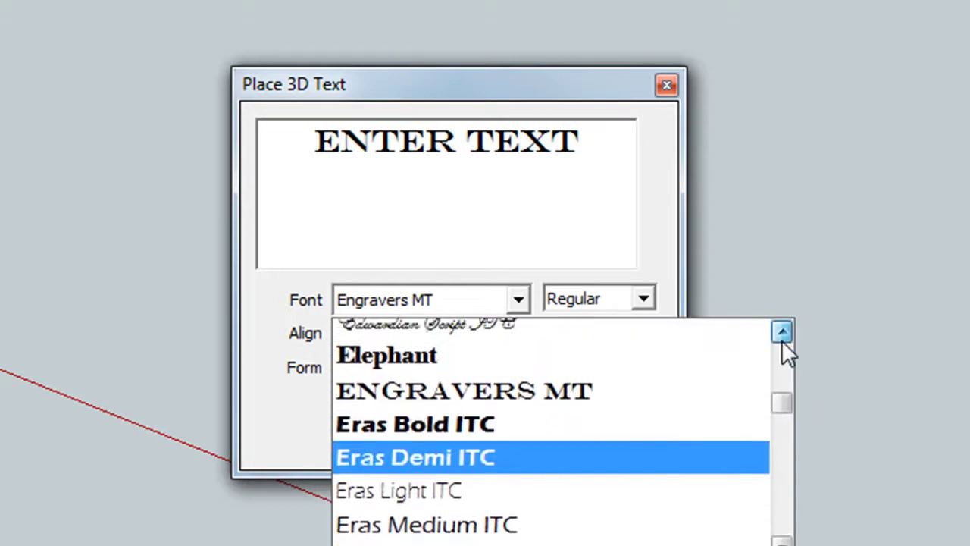
{"action": "left_click", "coordinate": [470, 443]}
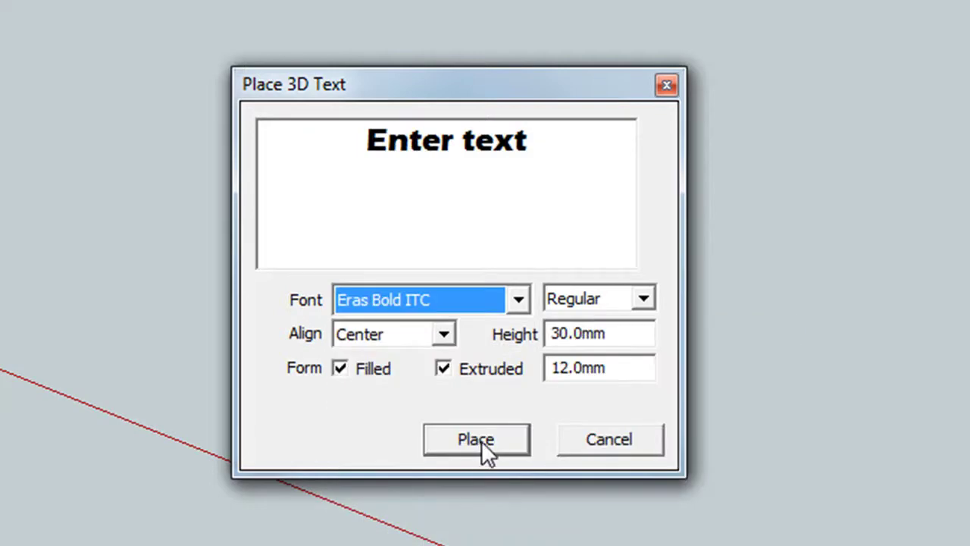
{"action": "left_click", "coordinate": [481, 441]}
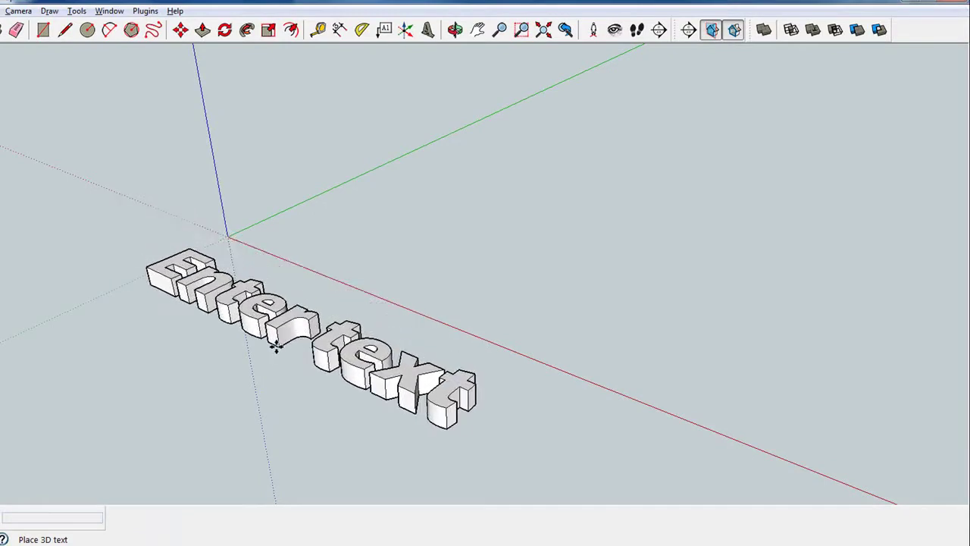
- Place the 3D text near the origin and rotate it 90° so the letters stand upright
{"action": "left_click", "coordinate": [277, 347]}
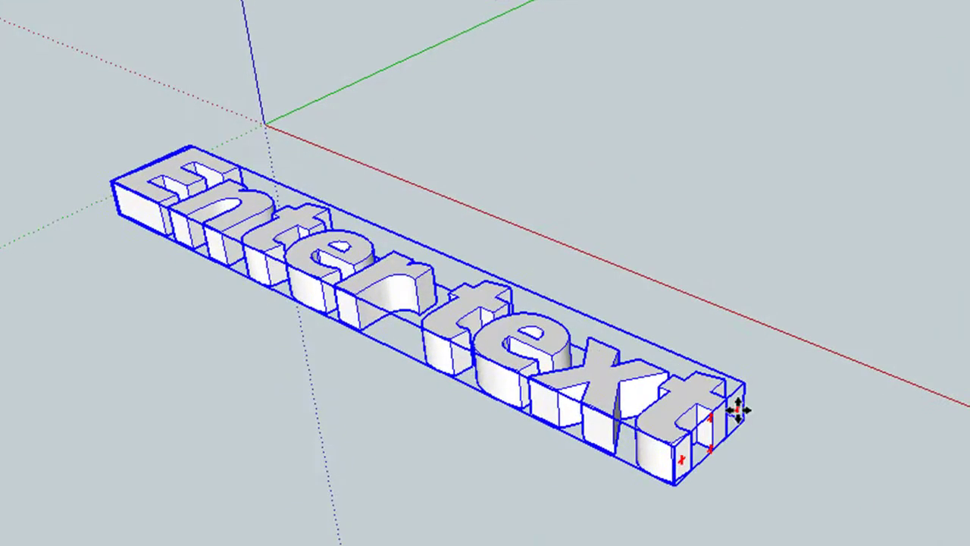
{"action": "mouse_move", "coordinate": [739, 409]}
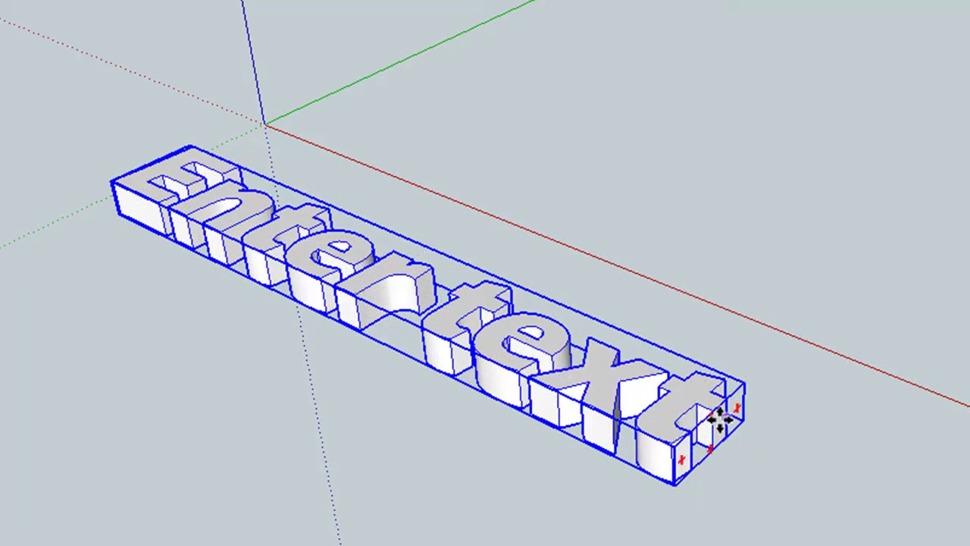
{"action": "scroll", "coordinate": [735, 408], "scroll_direction": "up", "scroll_amount": 3}
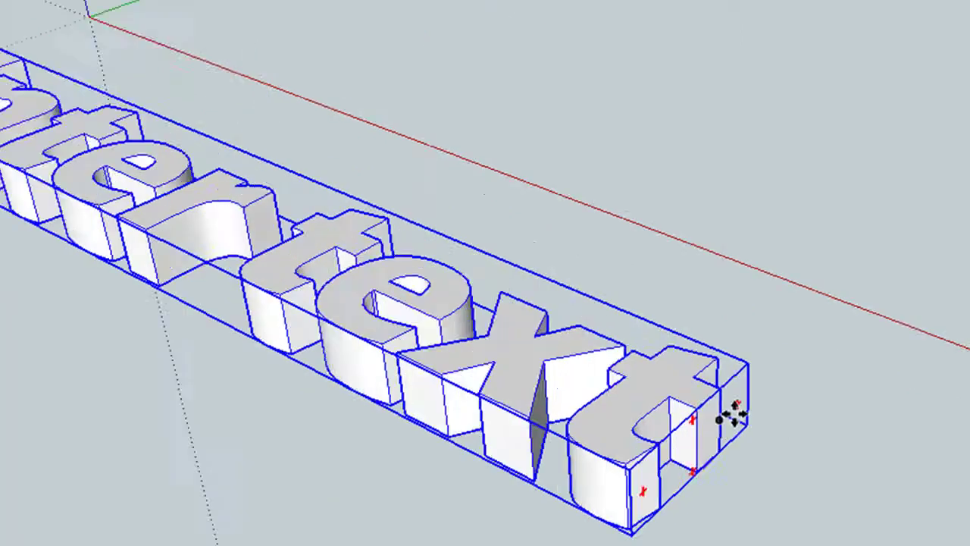
{"action": "scroll", "coordinate": [705, 381], "scroll_direction": "up", "scroll_amount": 3}
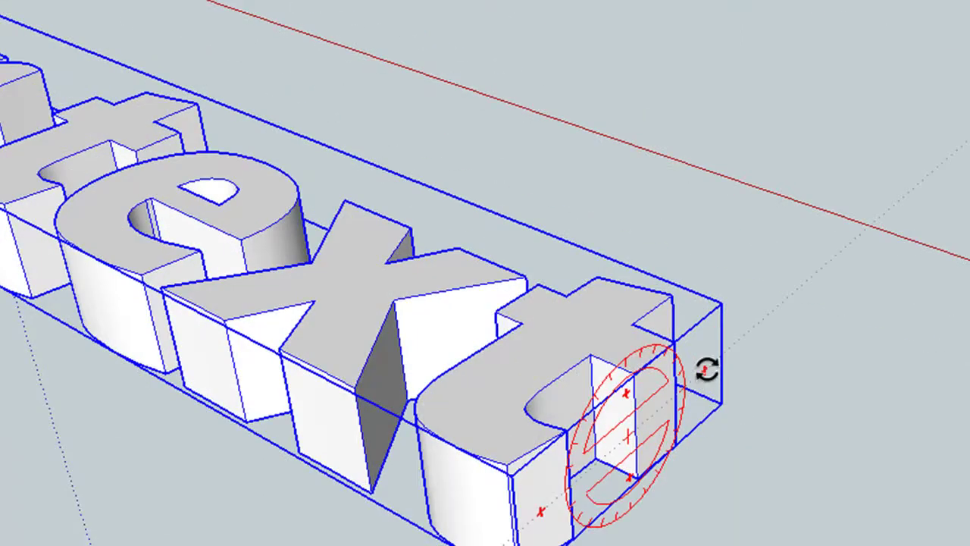
{"action": "left_click", "coordinate": [706, 370]}
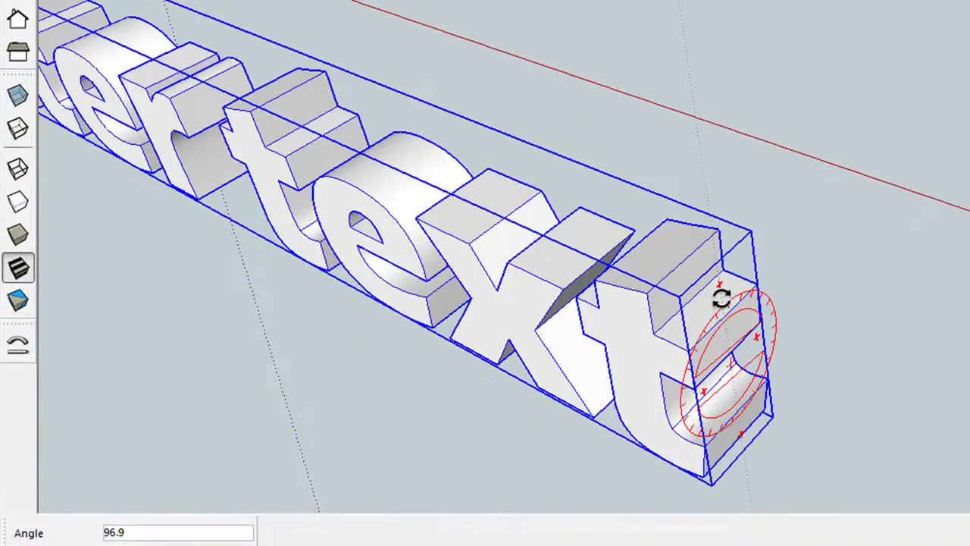
{"action": "left_click", "coordinate": [727, 296]}
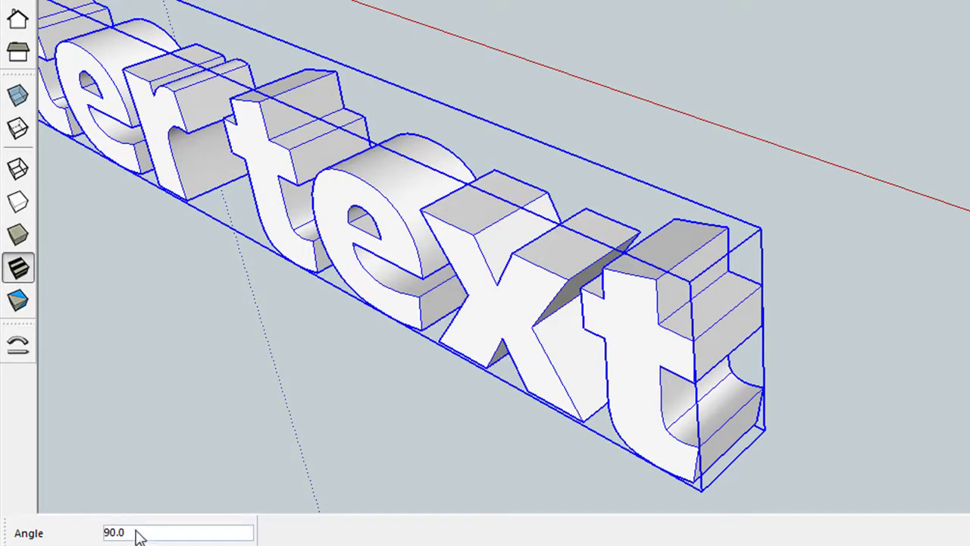
{"action": "scroll", "coordinate": [190, 449], "scroll_direction": "down", "scroll_amount": 3}
{"action": "scroll", "coordinate": [189, 450], "scroll_direction": "down", "scroll_amount": 2}
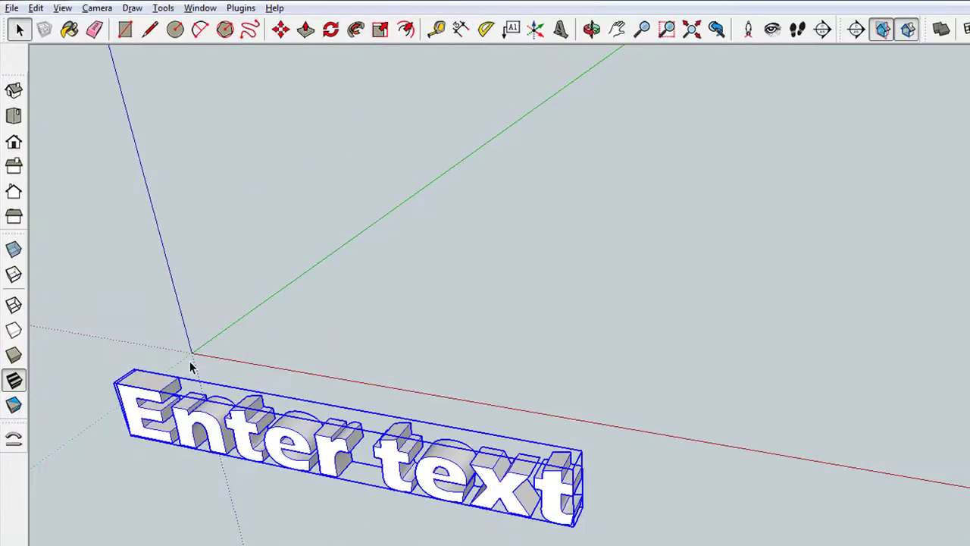
- Draw a line from the origin along the red axis and a 79.3mm-bulge arc from the green axis
{"action": "left_click", "coordinate": [154, 34]}
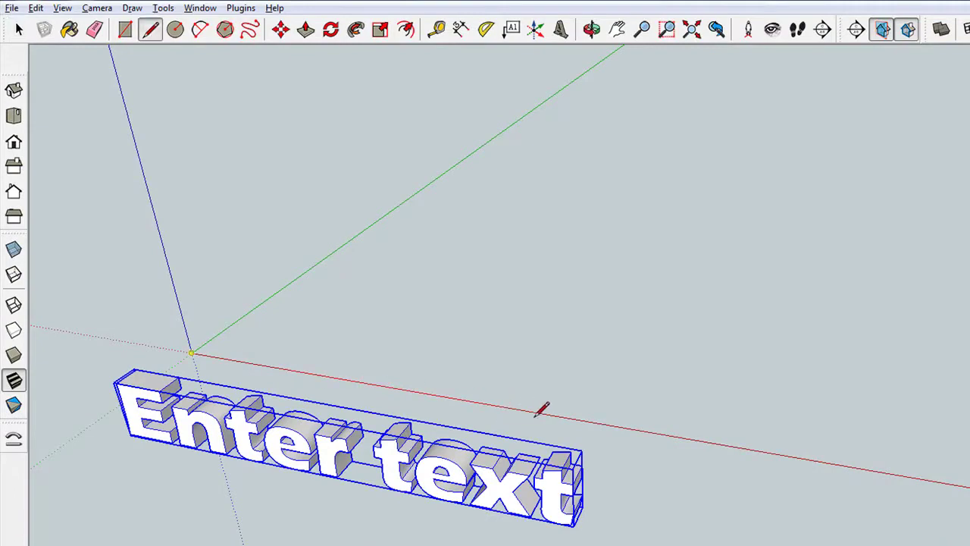
{"action": "left_click", "coordinate": [558, 416]}
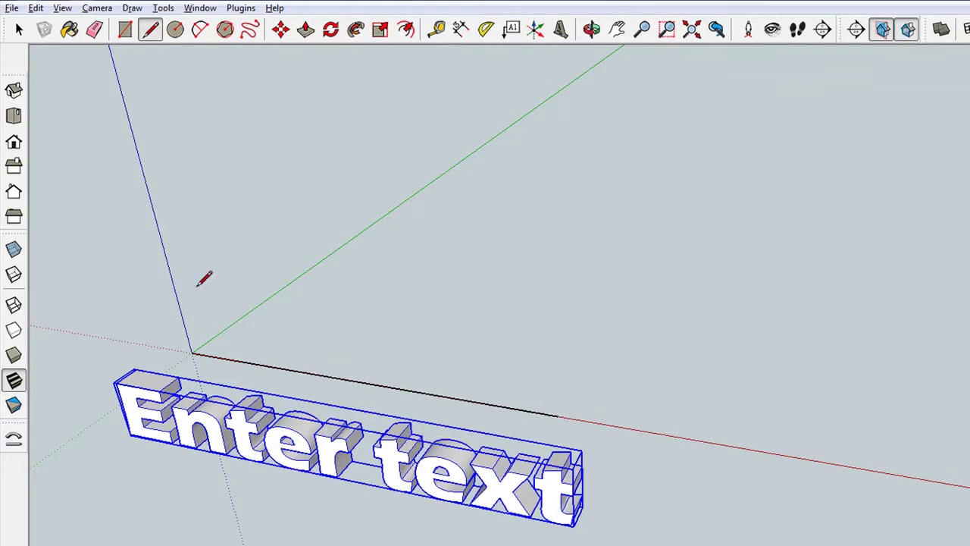
{"action": "left_click", "coordinate": [201, 32]}
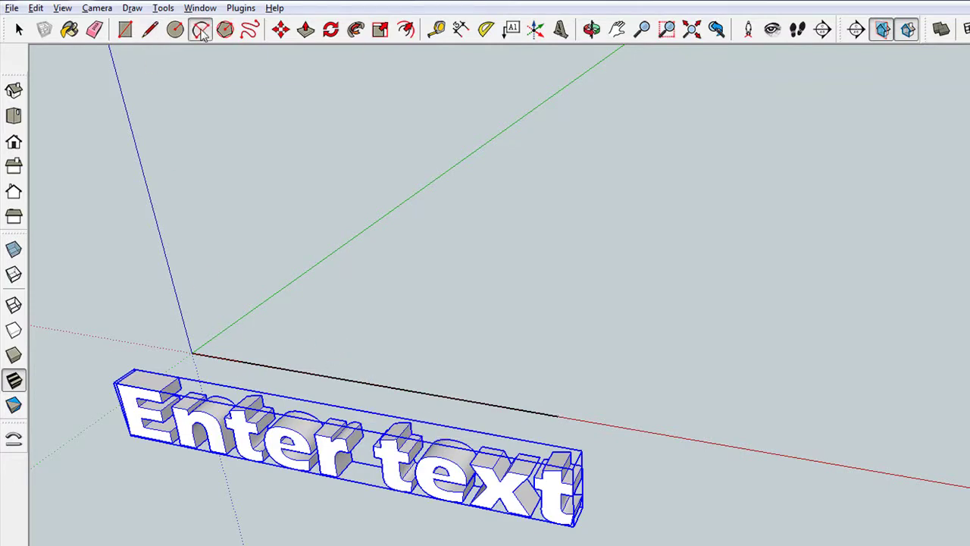
{"action": "left_click", "coordinate": [300, 278]}
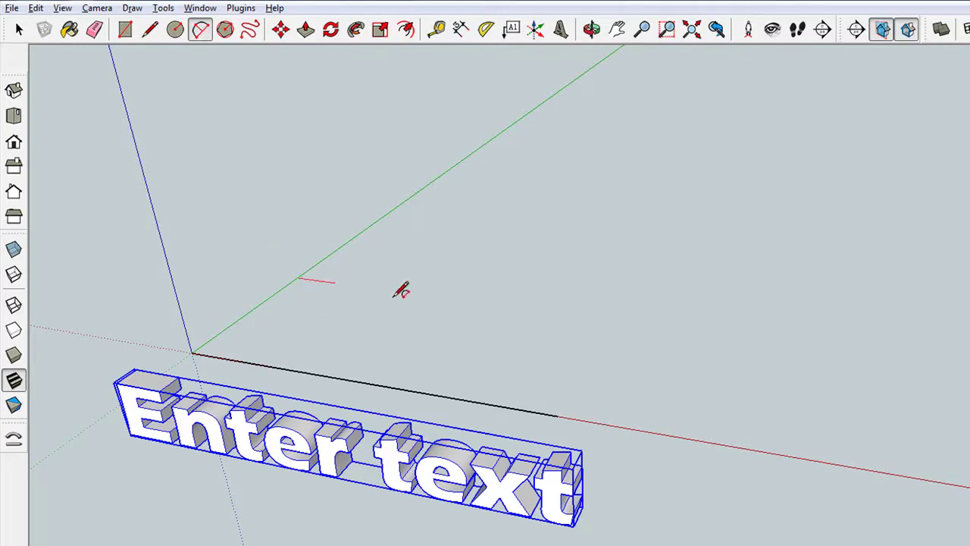
{"action": "left_click", "coordinate": [651, 326]}
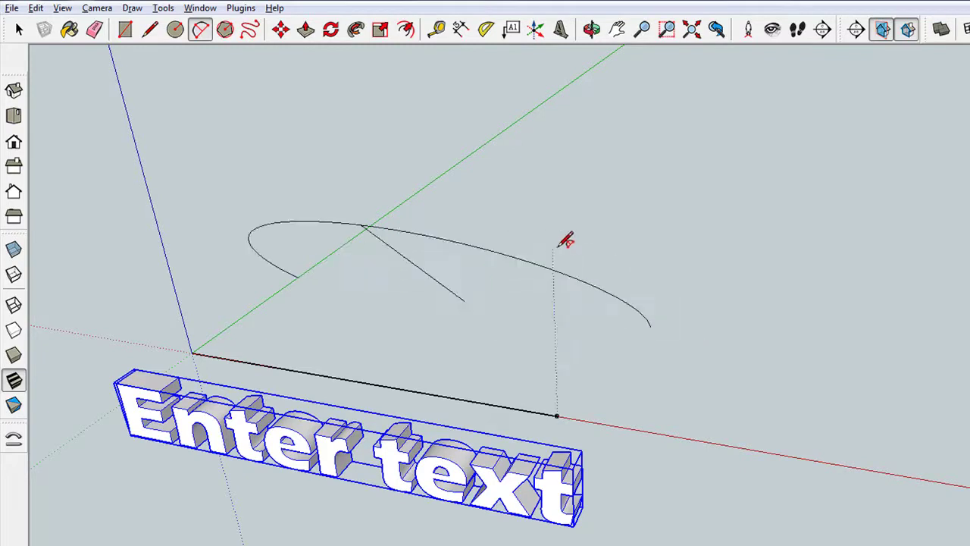
{"action": "left_click", "coordinate": [603, 255]}
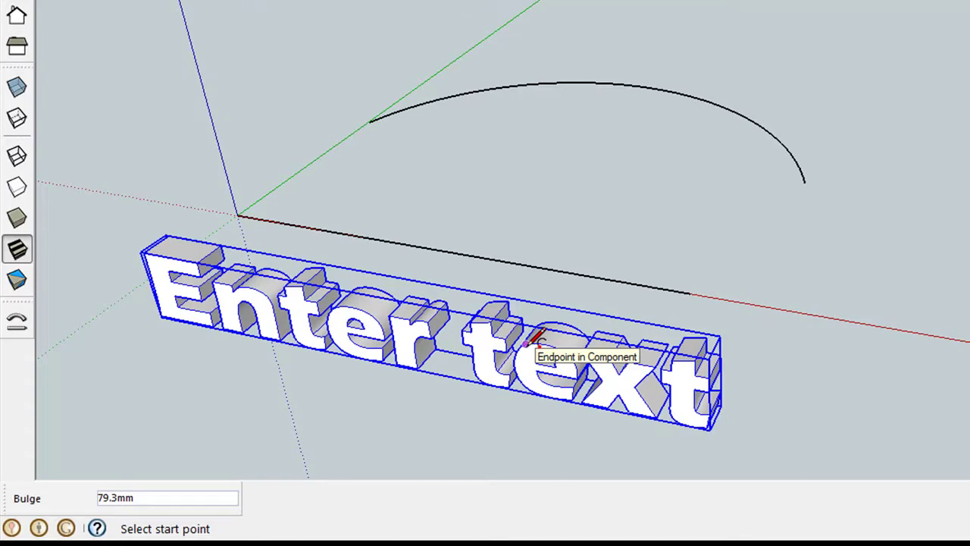
- Apply Shape Bender to the text, using the red-axis line as reference and the arc as path
{"action": "left_click", "coordinate": [18, 323]}
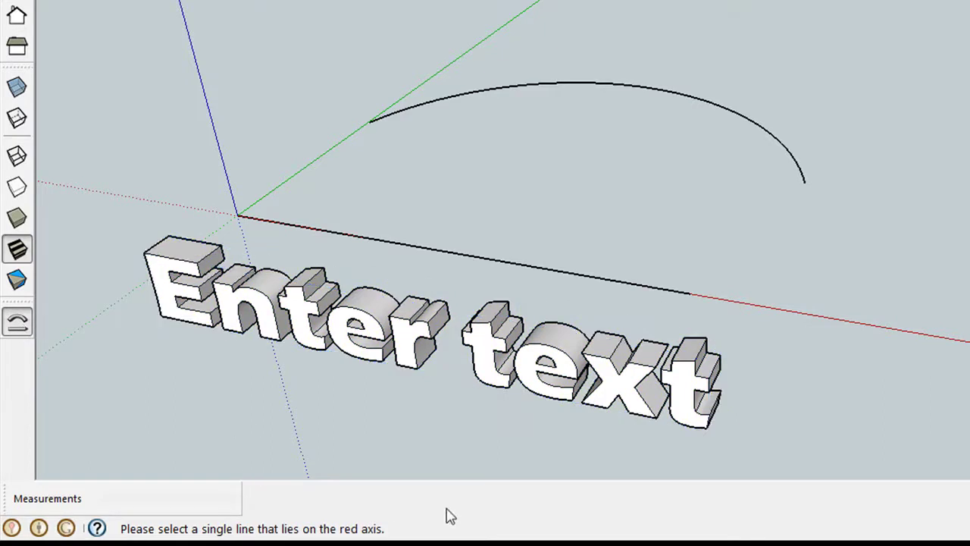
{"action": "left_click", "coordinate": [432, 256]}
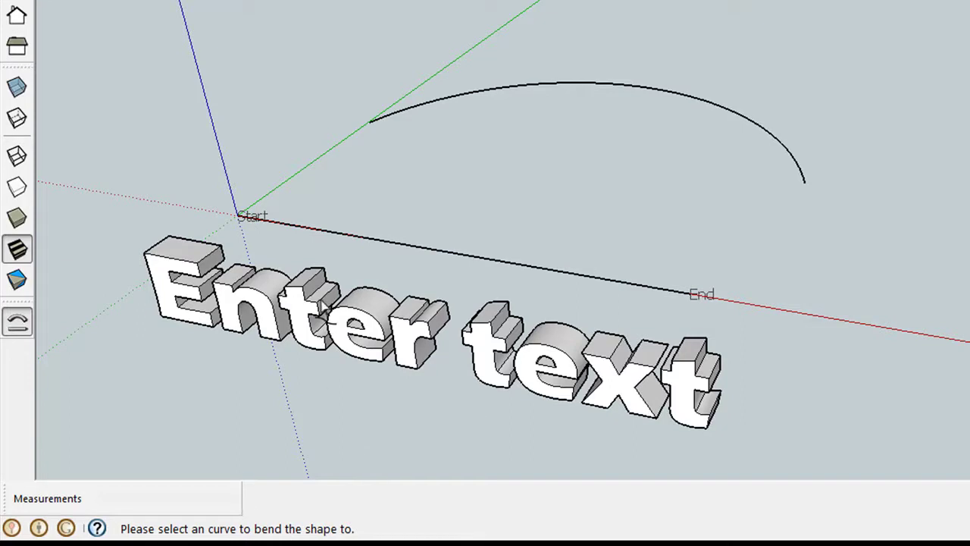
{"action": "left_click", "coordinate": [468, 95]}
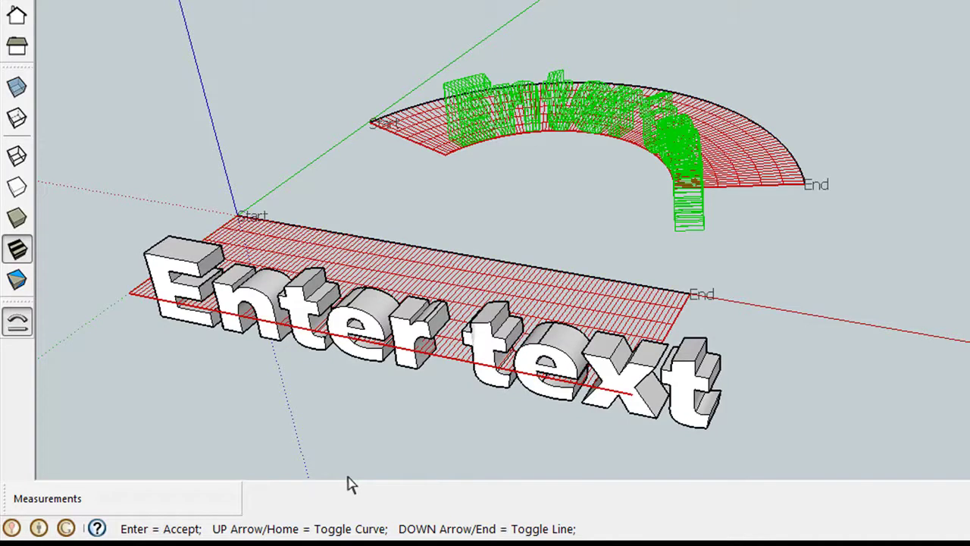
- Toggle the bend direction until the text reads forwards, then accept the bent copy
{"action": "key", "text": "Up"}
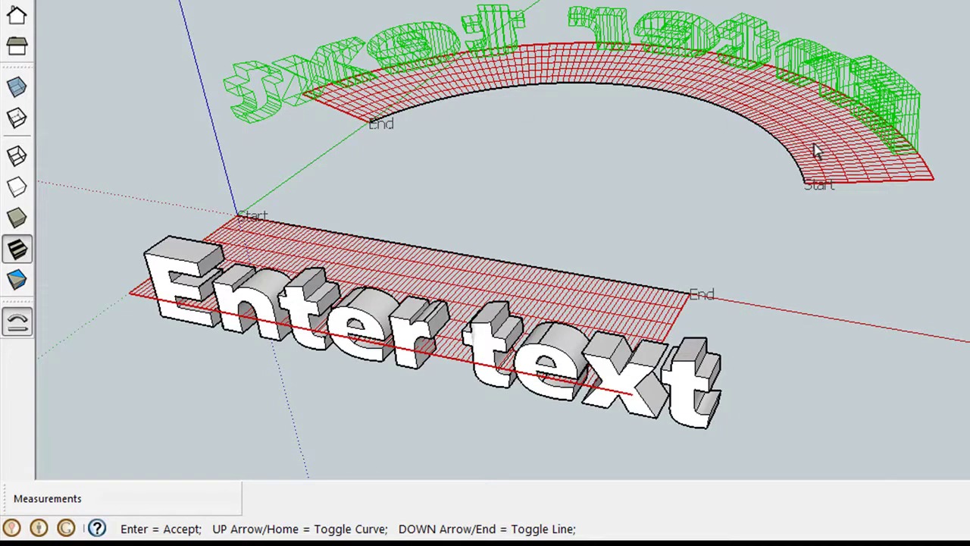
{"action": "key", "text": "Up"}
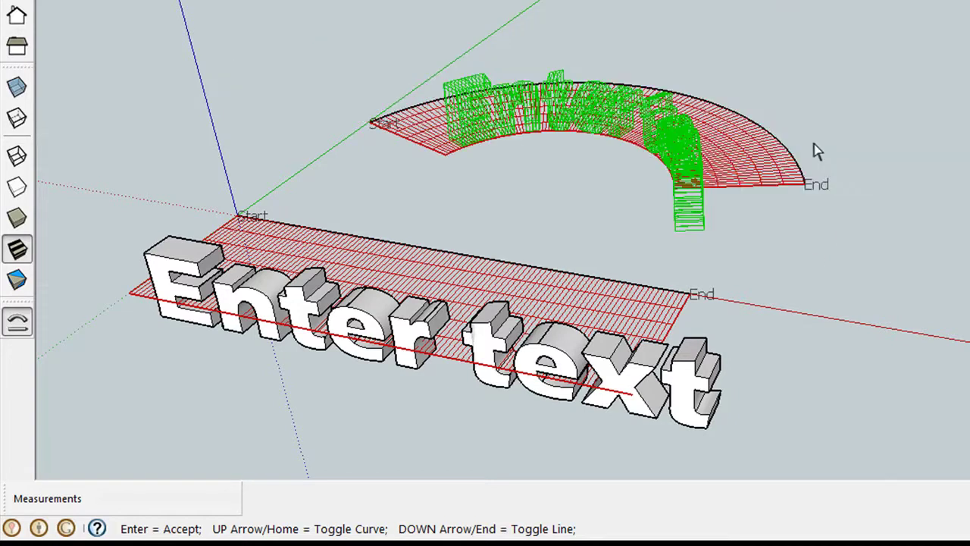
{"action": "key", "text": "Up"}
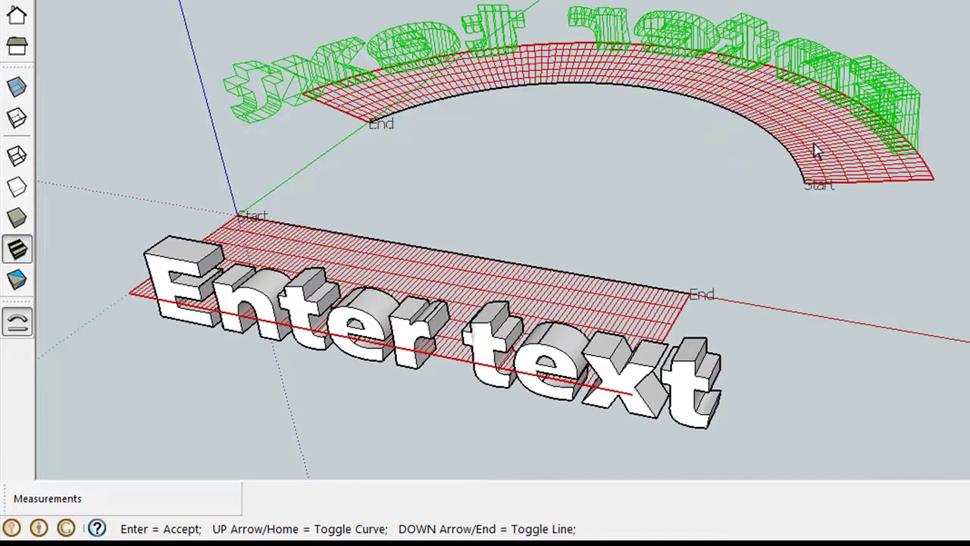
{"action": "key", "text": "Up"}
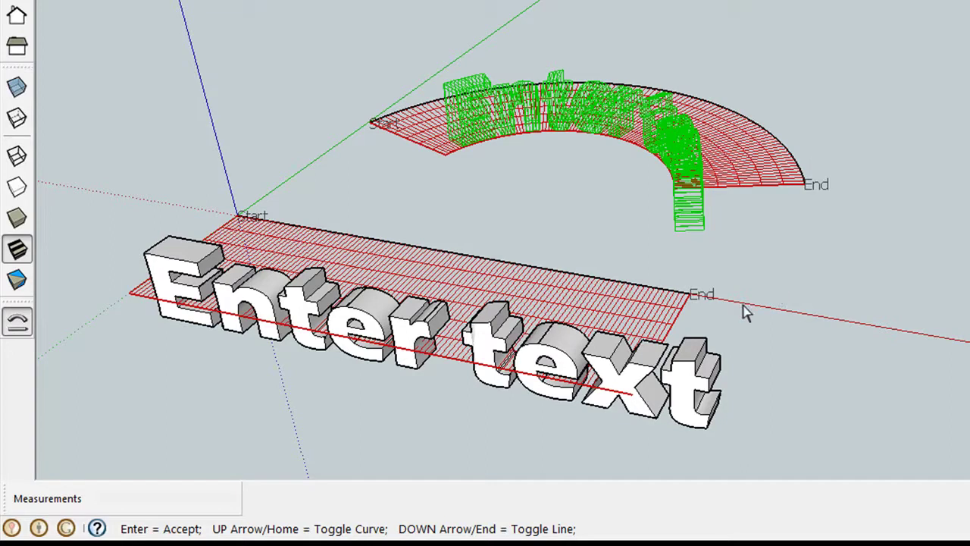
{"action": "key", "text": "Return"}
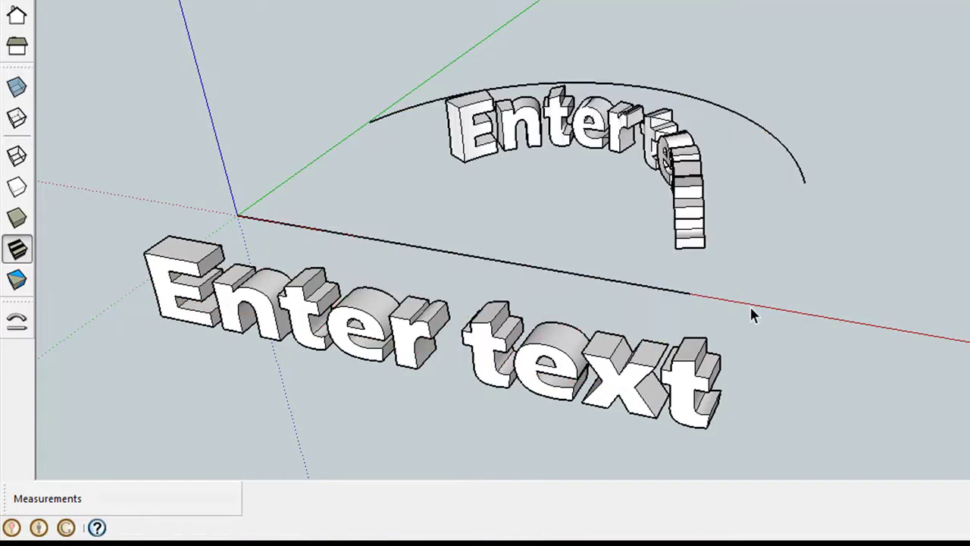
{"action": "middle_click_drag", "start_coordinate": [750, 305], "coordinate": [559, 325]}
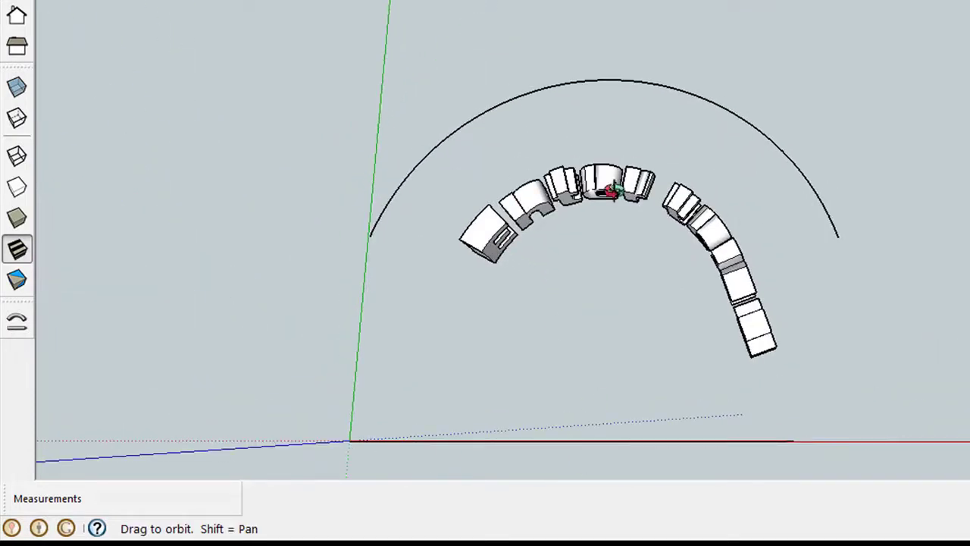
{"action": "middle_click_drag", "start_coordinate": [709, 386], "coordinate": [708, 220]}
{"action": "middle_click_drag", "start_coordinate": [748, 288], "coordinate": [696, 372]}
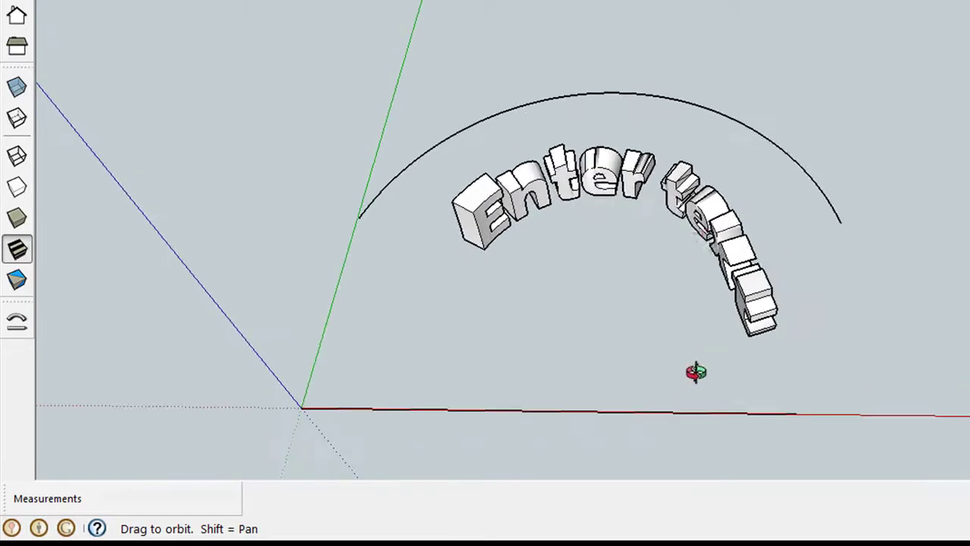
{"action": "middle_click_drag", "start_coordinate": [697, 308], "coordinate": [663, 210]}
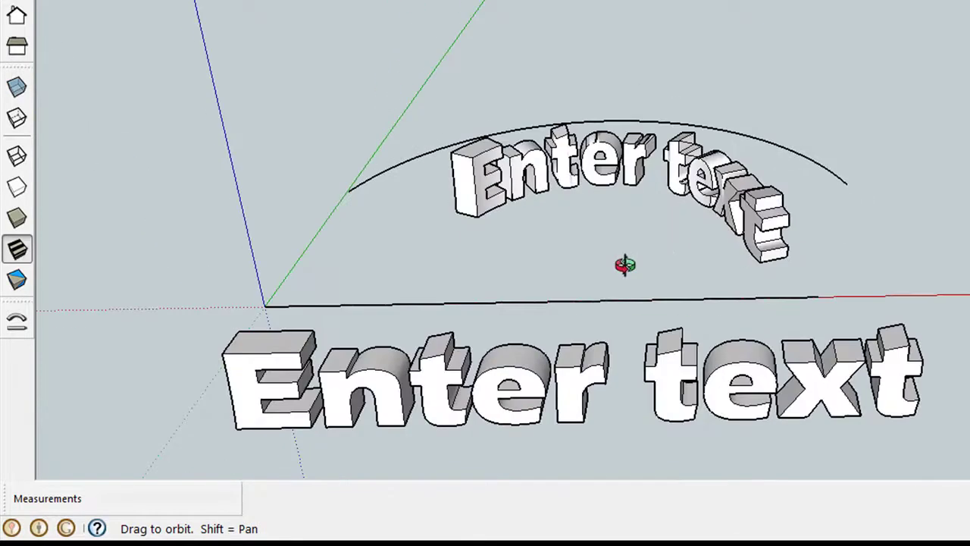
{"action": "mouse_move", "coordinate": [627, 265]}
{"action": "middle_mouse_down"}
{"action": "mouse_move", "coordinate": [636, 239]}
{"action": "mouse_move", "coordinate": [641, 254]}
{"action": "middle_mouse_up"}
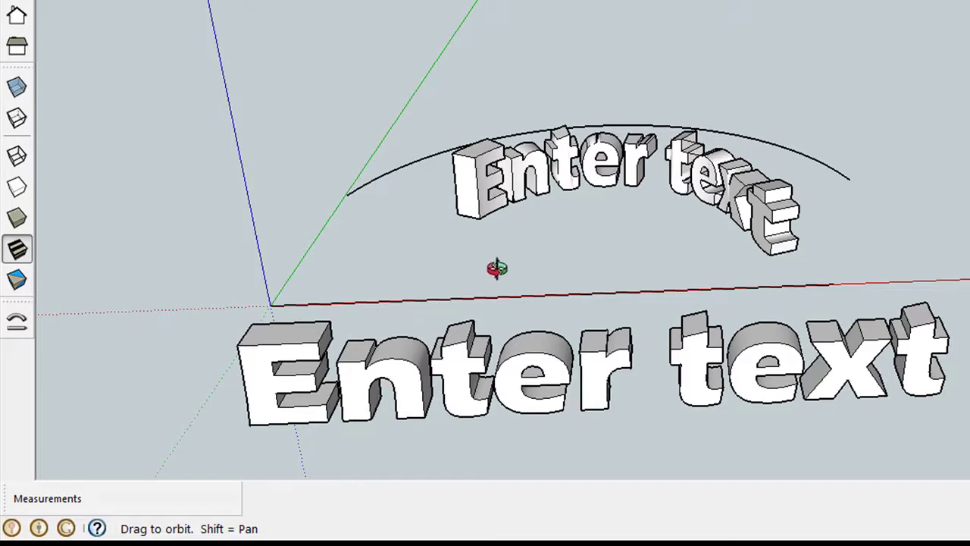
- Delete the bent text copy and the arc, then select the flat 'Enter text' group
{"action": "key", "text": "space"}
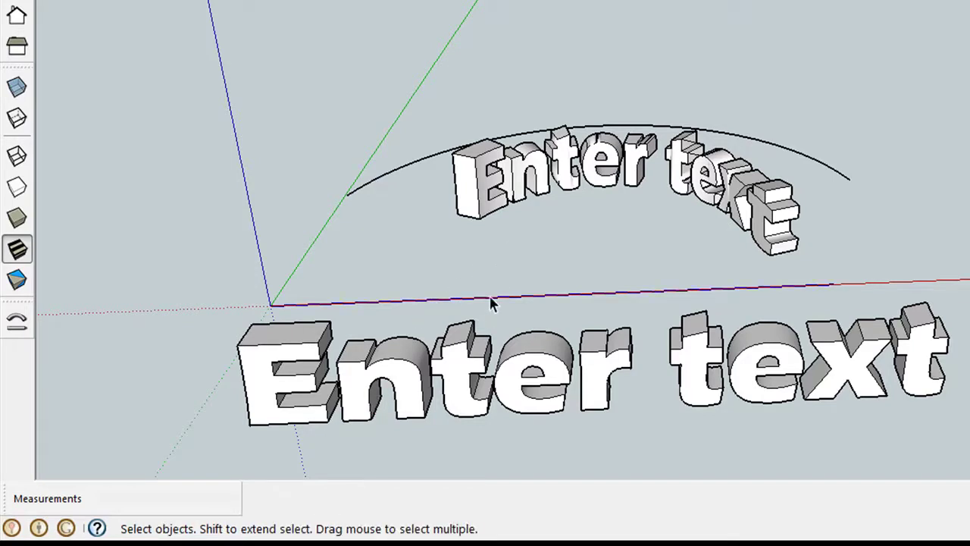
{"action": "left_click", "coordinate": [485, 206]}
{"action": "key", "text": "Delete"}
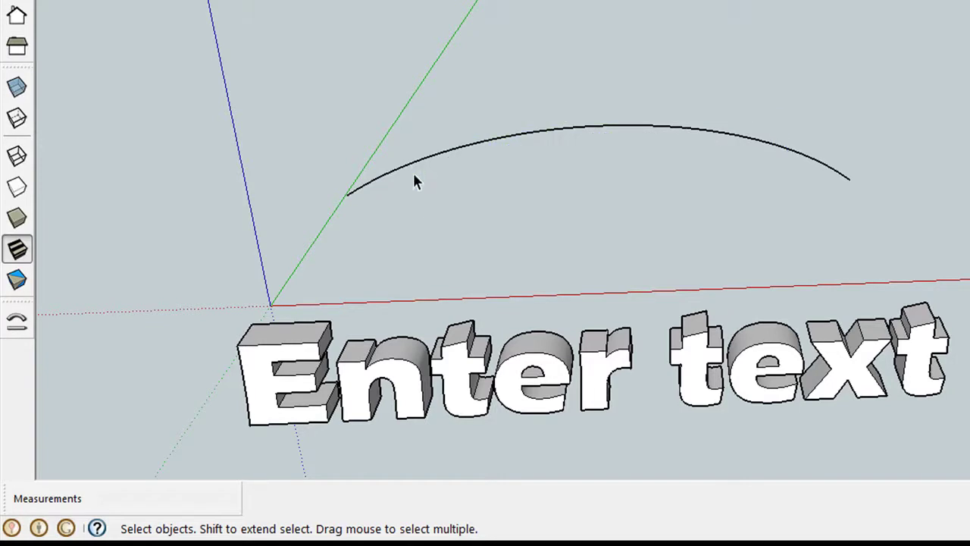
{"action": "left_click", "coordinate": [408, 172]}
{"action": "key", "text": "Delete"}
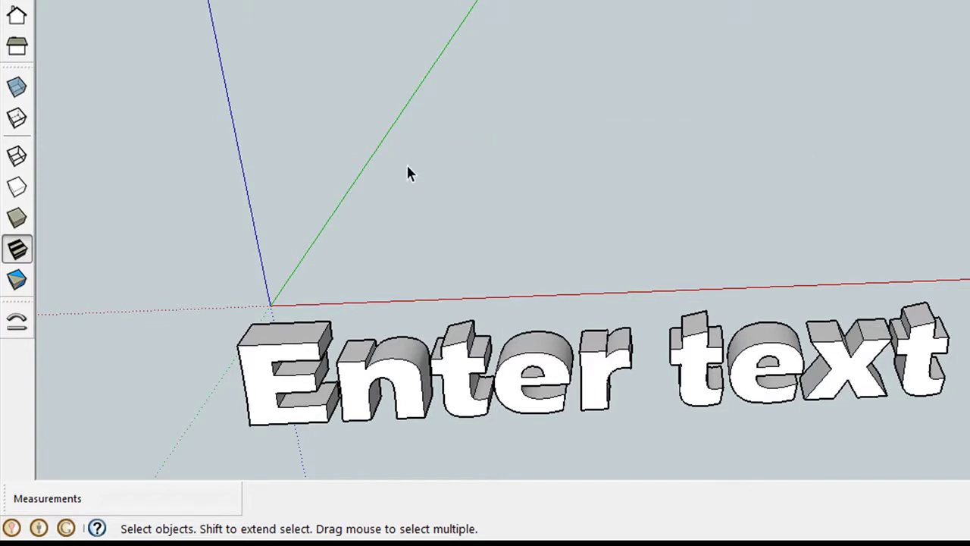
{"action": "left_click", "coordinate": [470, 385]}
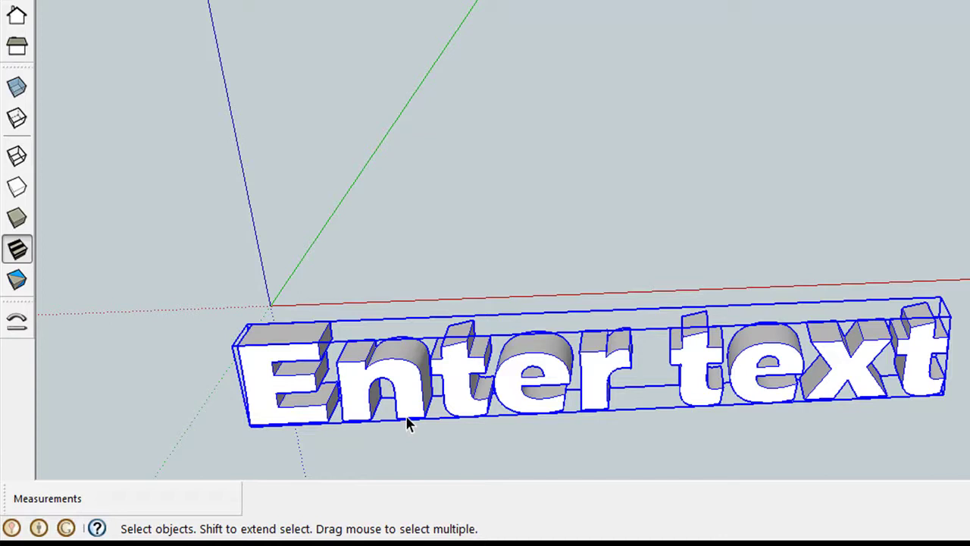
- Rotate the flat 3D 'Enter text' 180° so it reads reversed
{"action": "key", "text": "m"}
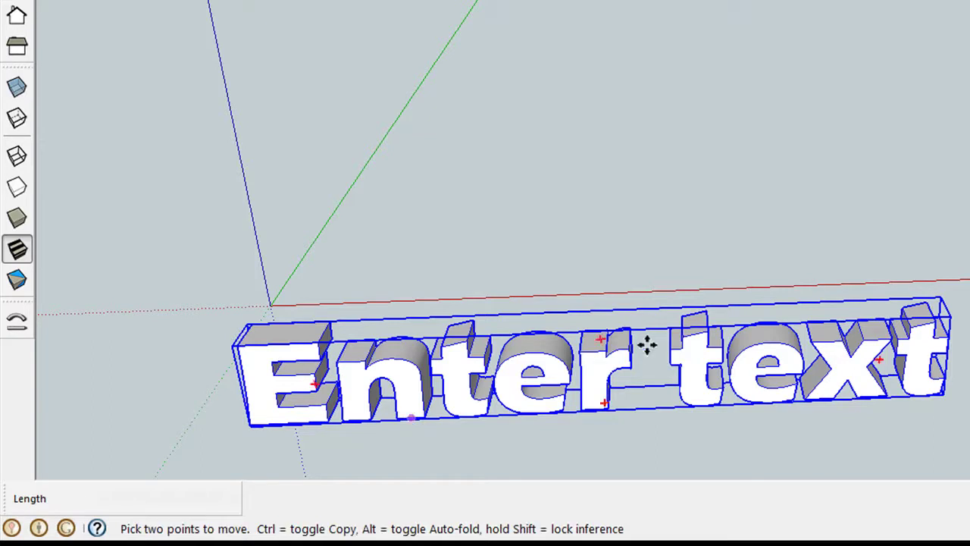
{"action": "key", "text": "q"}
{"action": "left_click", "coordinate": [877, 307]}
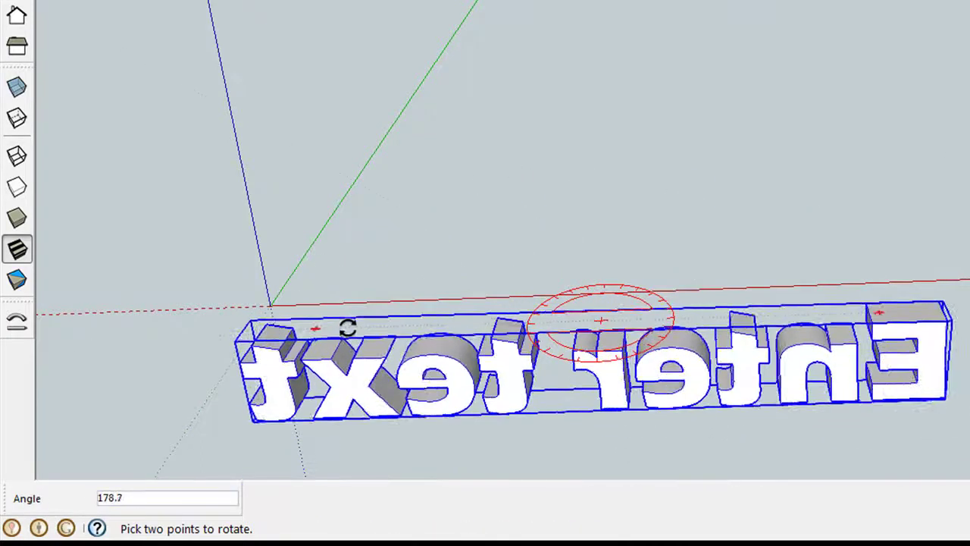
{"action": "left_click", "coordinate": [346, 334]}
{"action": "key", "text": "m"}
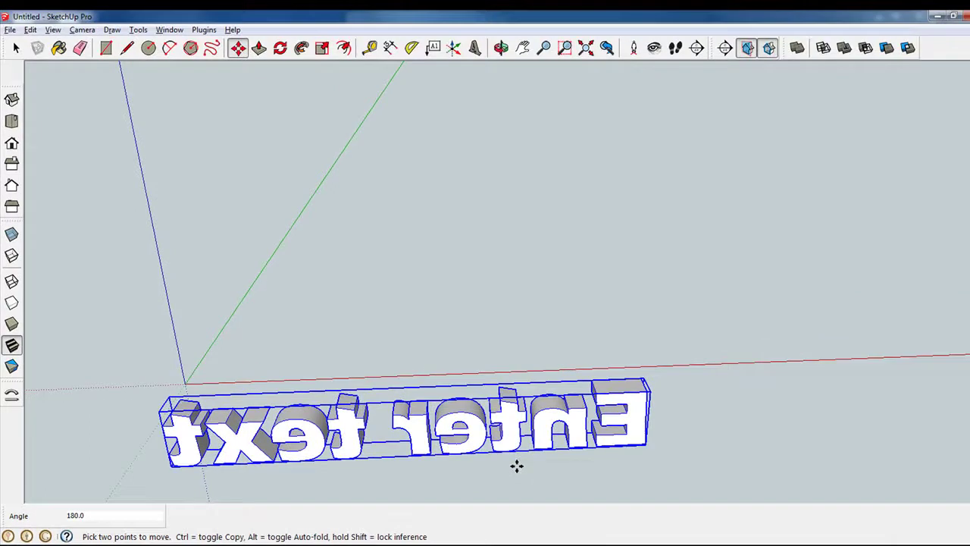
- Orbit to bring the cylinder into view and start a rectangle at the origin
{"action": "middle_click_drag", "start_coordinate": [516, 466], "coordinate": [238, 381]}
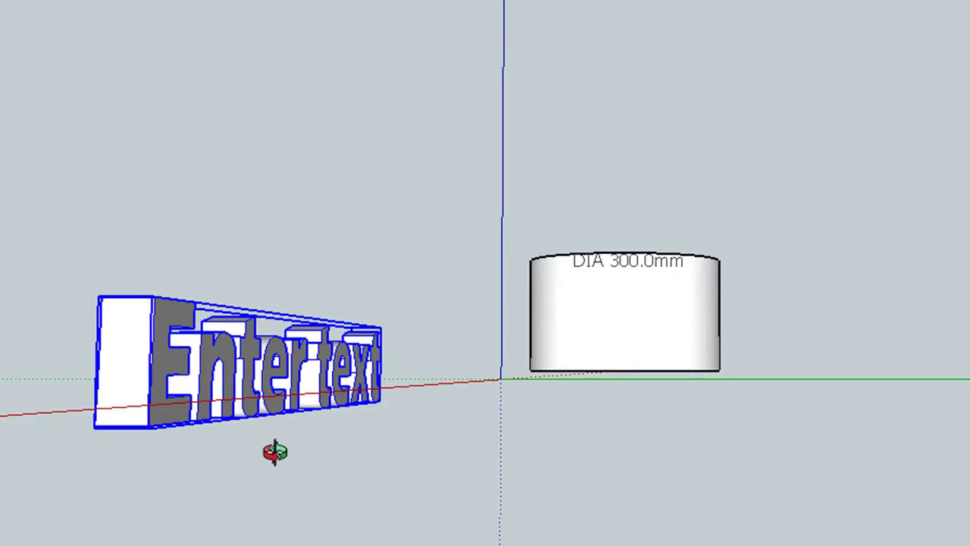
{"action": "left_click_drag", "start_coordinate": [291, 445], "coordinate": [317, 453]}
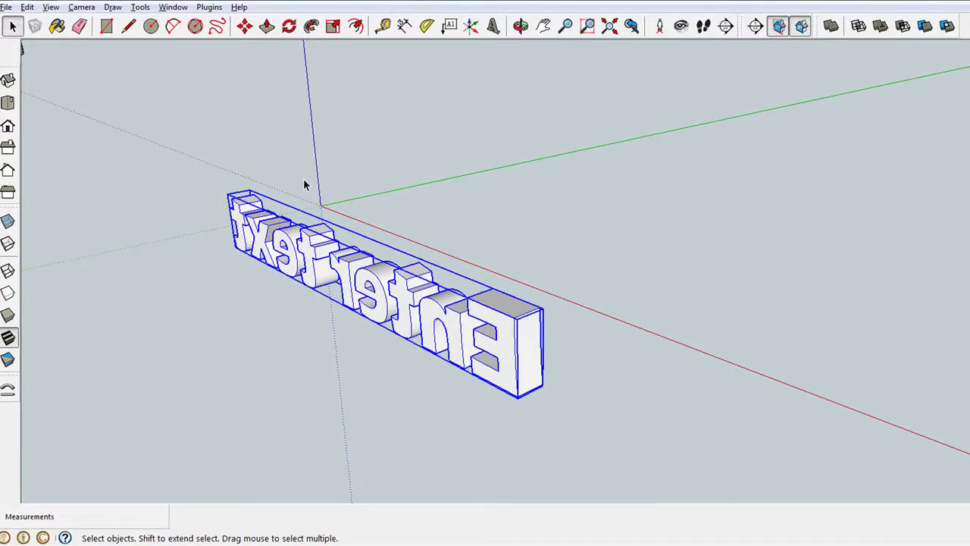
{"action": "key", "text": "r"}
{"action": "left_click", "coordinate": [322, 205]}
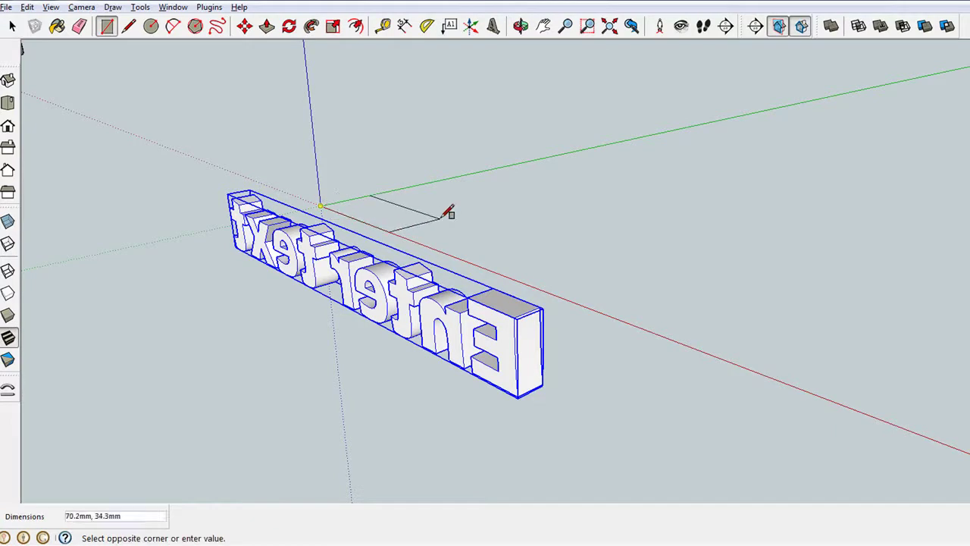
- Finish the rectangle along the red axis and pull it up 48.2mm into a block
{"action": "left_click", "coordinate": [861, 365]}
{"action": "key", "text": "p"}
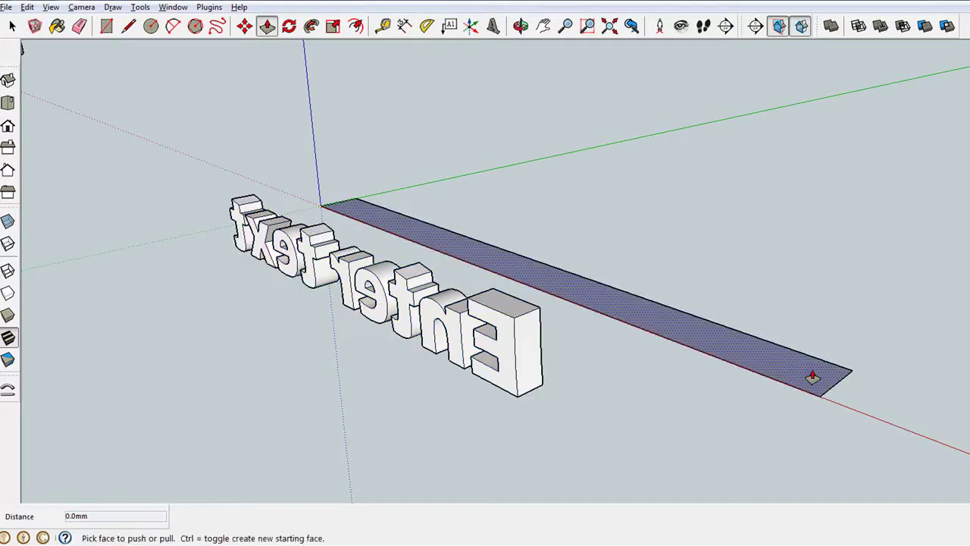
{"action": "left_click_drag", "start_coordinate": [808, 377], "coordinate": [789, 237]}
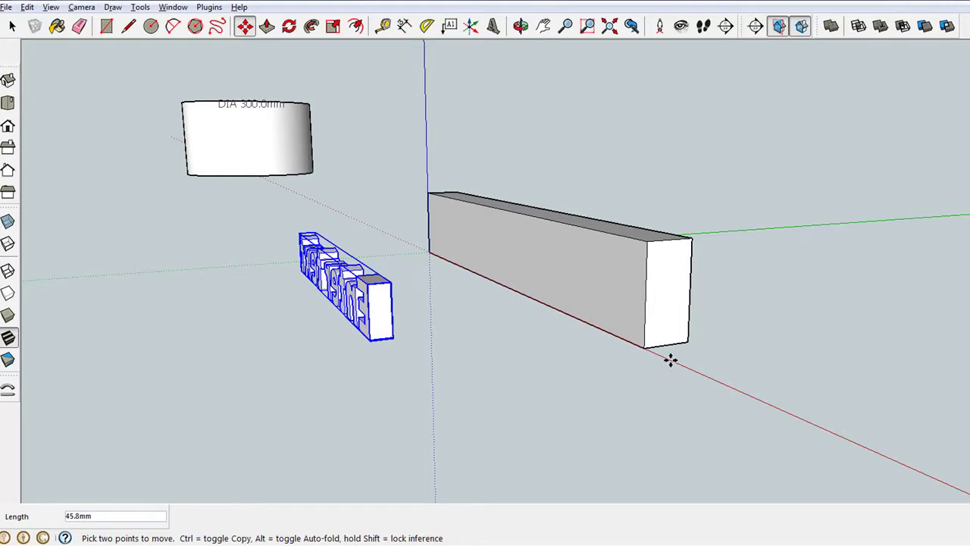
{"action": "scroll", "coordinate": [344, 386], "scroll_direction": "up", "scroll_amount": 5}
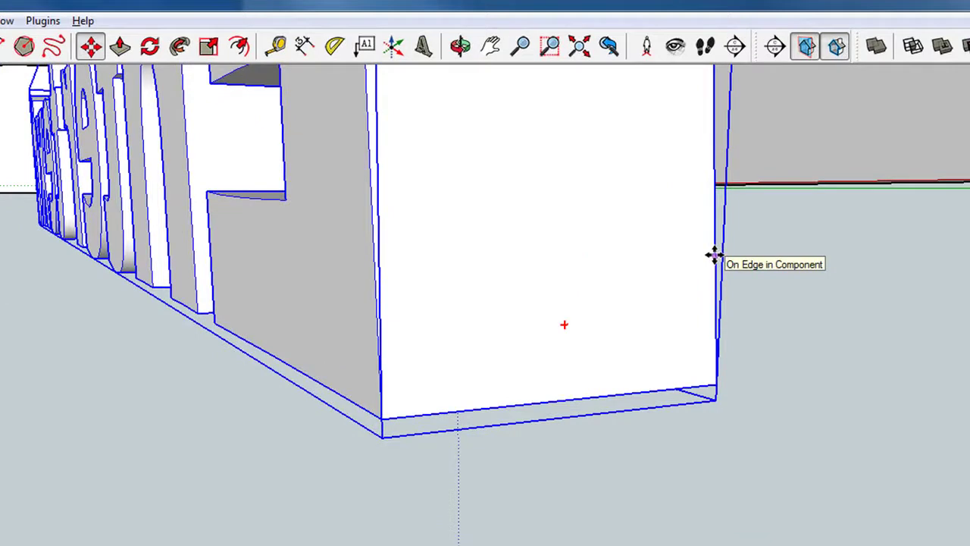
{"action": "scroll", "coordinate": [713, 253], "scroll_direction": "down", "scroll_amount": 6}
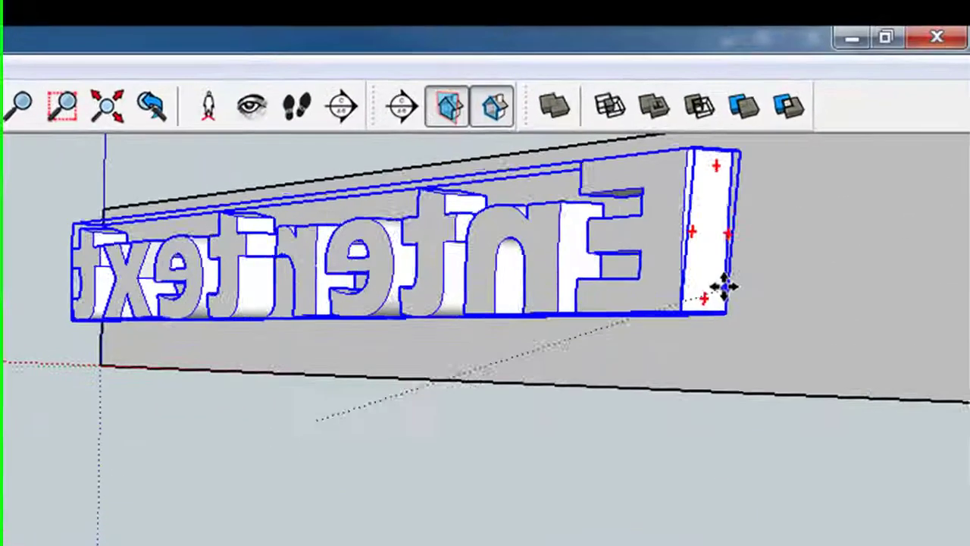
{"action": "scroll", "coordinate": [761, 226], "scroll_direction": "up", "scroll_amount": 2}
- Move the reversed text against the block's face and orbit around to check it
{"action": "left_click_drag", "start_coordinate": [787, 282], "coordinate": [836, 283]}
{"action": "key", "text": "o"}
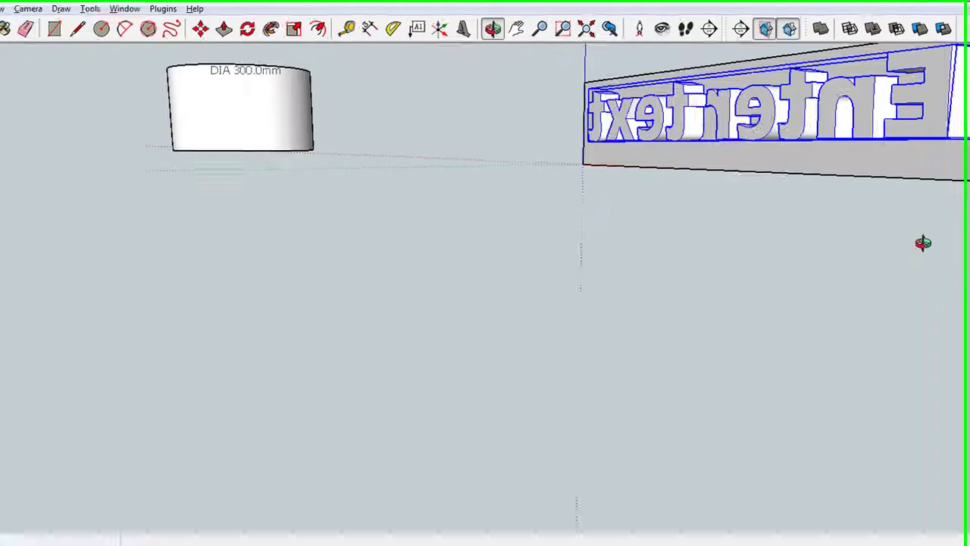
{"action": "mouse_move", "coordinate": [923, 242]}
{"action": "left_mouse_down"}
{"action": "mouse_move", "coordinate": [807, 238]}
{"action": "mouse_move", "coordinate": [823, 238]}
{"action": "mouse_move", "coordinate": [824, 262]}
{"action": "left_mouse_up"}
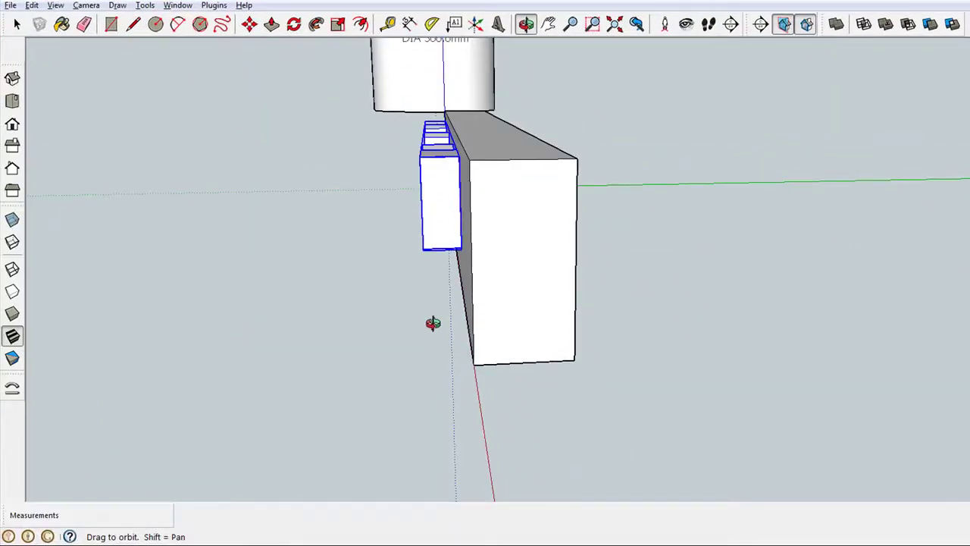
{"action": "left_click_drag", "start_coordinate": [433, 324], "coordinate": [610, 316]}
- Push the block's right end face in to shorten it behind the lettering
{"action": "key", "text": "space"}
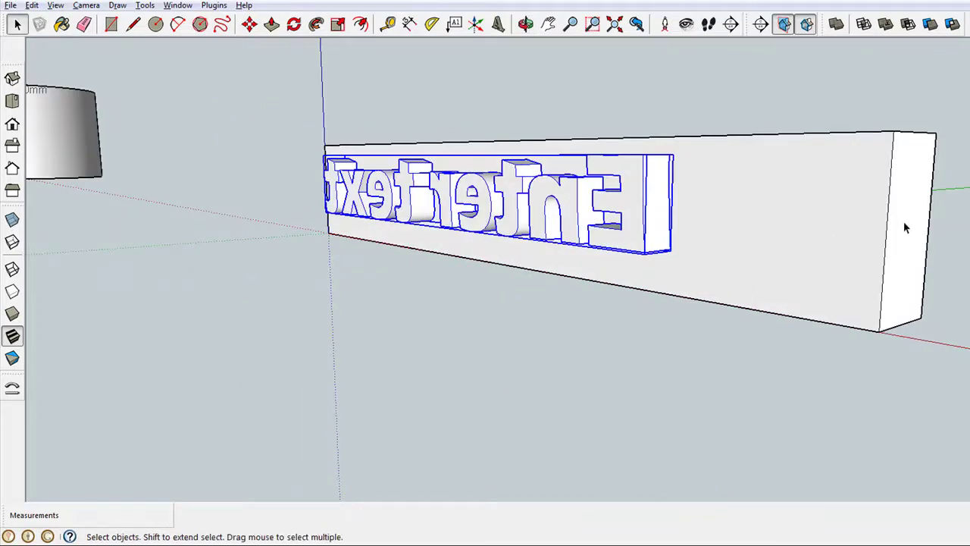
{"action": "left_click", "coordinate": [904, 221]}
{"action": "key", "text": "p"}
{"action": "left_click_drag", "start_coordinate": [904, 227], "coordinate": [671, 240]}
{"action": "scroll", "coordinate": [680, 268], "scroll_direction": "up", "scroll_amount": 5}
{"action": "middle_click_drag", "start_coordinate": [670, 240], "coordinate": [491, 351]}
- Push the block's left end face in to meet the text, then check from Front view
{"action": "key", "text": "space"}
{"action": "left_click", "coordinate": [336, 291]}
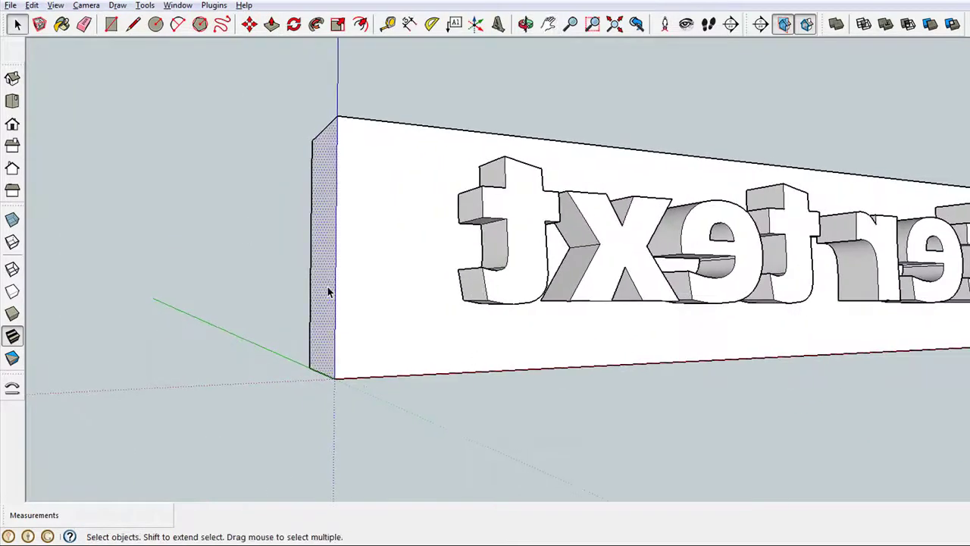
{"action": "key", "text": "p"}
{"action": "left_click_drag", "start_coordinate": [323, 288], "coordinate": [455, 202]}
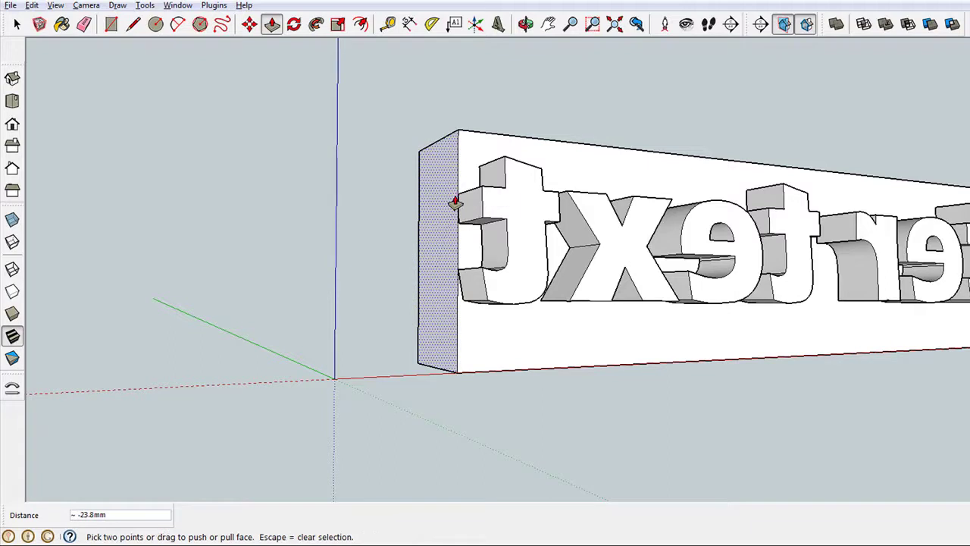
{"action": "middle_click_drag", "start_coordinate": [426, 243], "coordinate": [660, 396]}
{"action": "key", "text": "F3"}
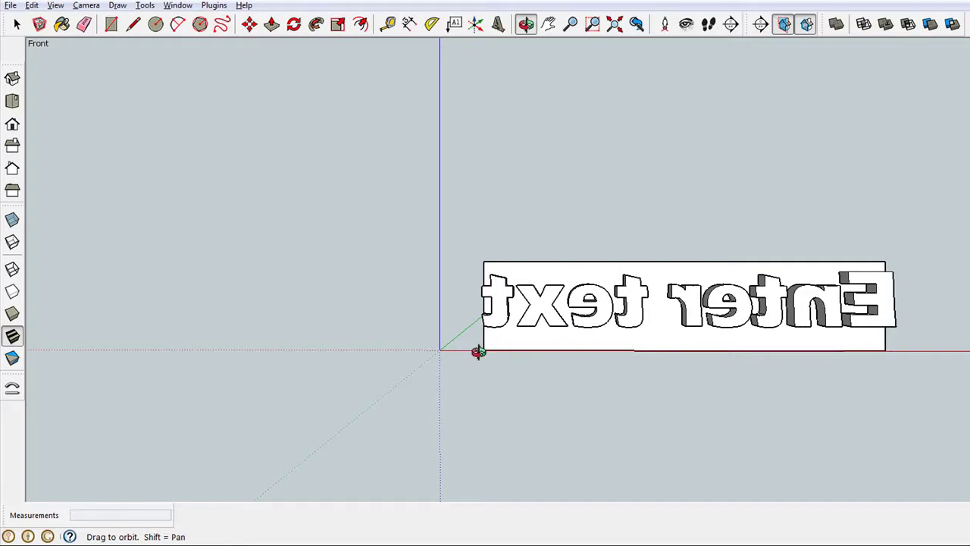
{"action": "left_click_drag", "start_coordinate": [786, 392], "coordinate": [700, 406]}
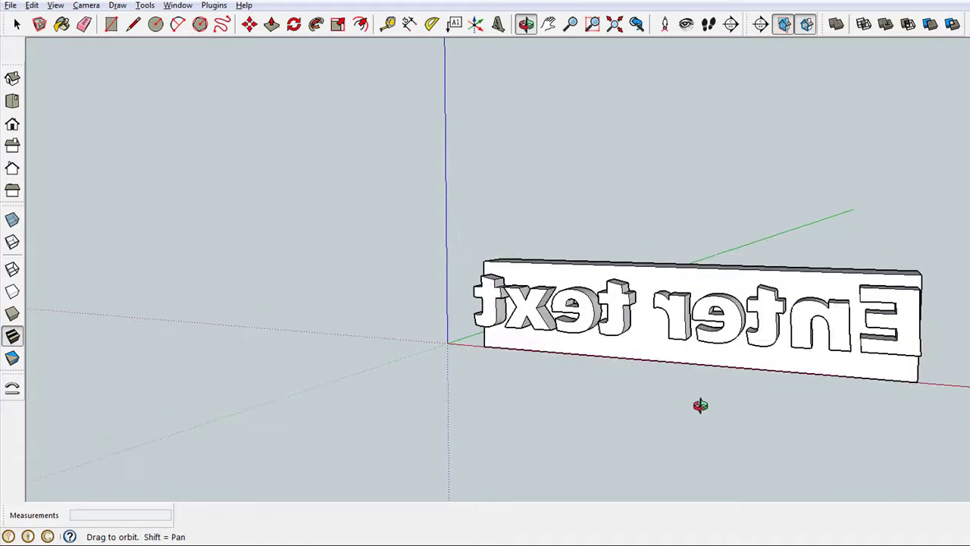
- Erase the block's top and end edges, base strip and the stray stub edge at the origin
{"action": "key", "text": "e"}
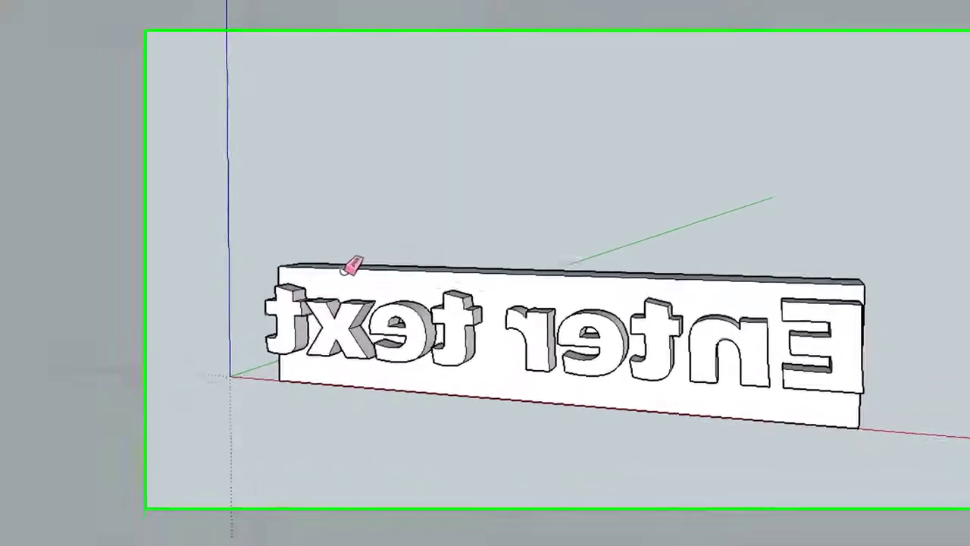
{"action": "left_click_drag", "start_coordinate": [547, 264], "coordinate": [527, 264]}
{"action": "mouse_move", "coordinate": [211, 270]}
{"action": "left_mouse_down"}
{"action": "mouse_move", "coordinate": [143, 268]}
{"action": "mouse_move", "coordinate": [177, 277]}
{"action": "mouse_move", "coordinate": [207, 259]}
{"action": "mouse_move", "coordinate": [319, 288]}
{"action": "mouse_move", "coordinate": [170, 281]}
{"action": "left_mouse_up"}
{"action": "left_click", "coordinate": [154, 276]}
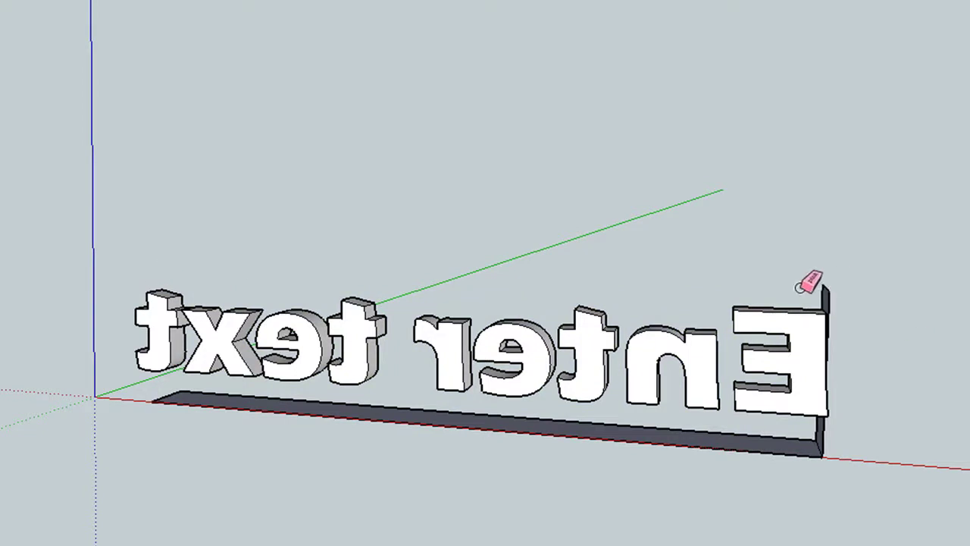
{"action": "mouse_move", "coordinate": [800, 288]}
{"action": "left_mouse_down"}
{"action": "mouse_move", "coordinate": [833, 288]}
{"action": "mouse_move", "coordinate": [841, 401]}
{"action": "left_mouse_up"}
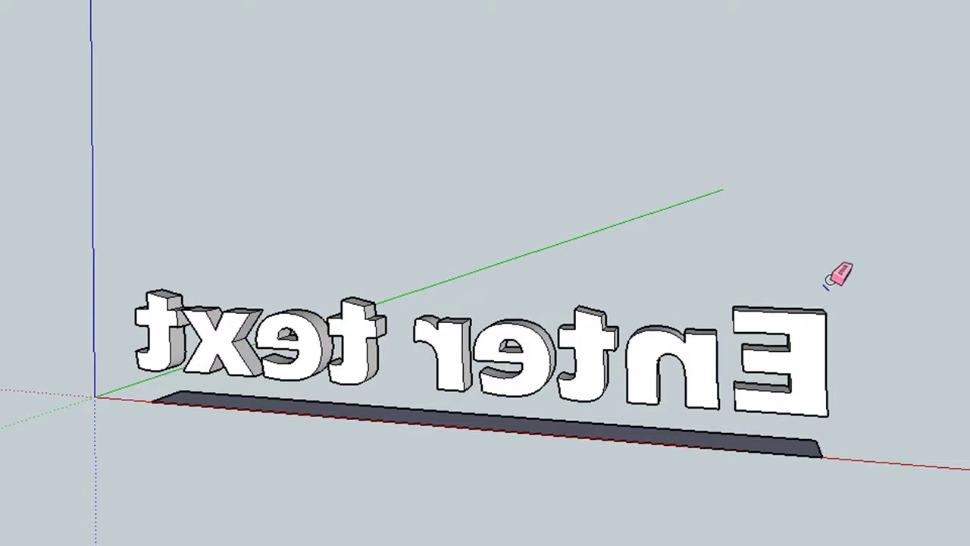
{"action": "left_click", "coordinate": [808, 441]}
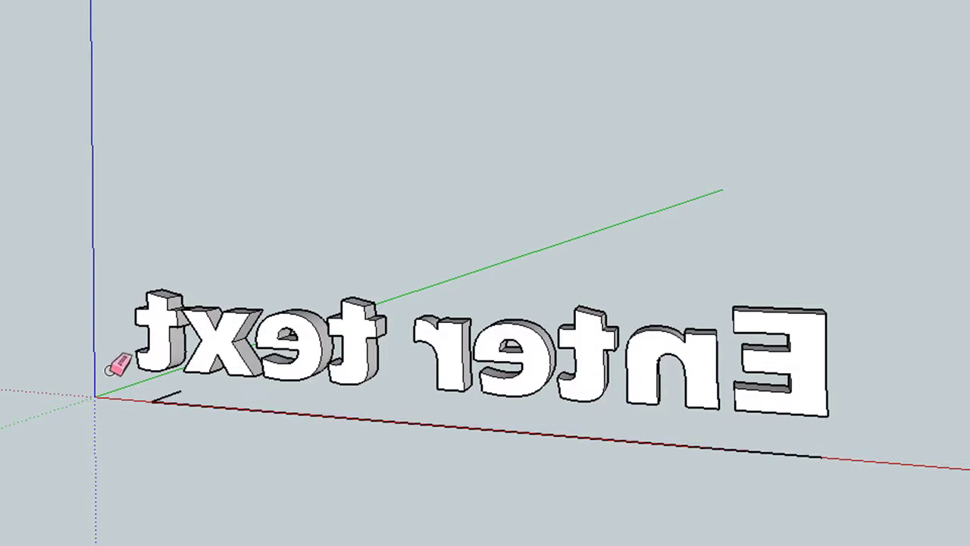
{"action": "left_click_drag", "start_coordinate": [160, 392], "coordinate": [176, 394]}
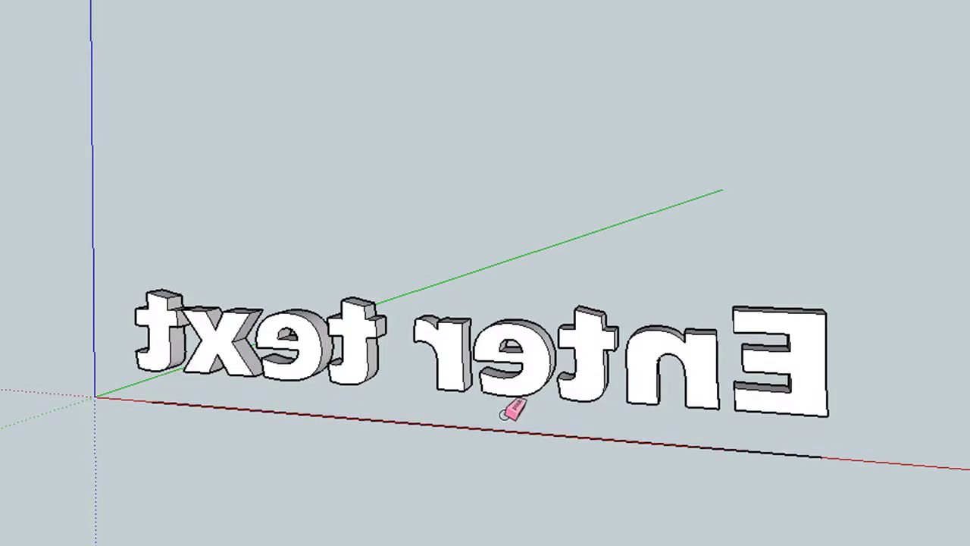
{"action": "key", "text": "o"}
{"action": "mouse_move", "coordinate": [672, 485]}
{"action": "left_mouse_down"}
{"action": "mouse_move", "coordinate": [331, 425]}
{"action": "mouse_move", "coordinate": [531, 390]}
{"action": "mouse_move", "coordinate": [591, 416]}
{"action": "mouse_move", "coordinate": [556, 420]}
{"action": "mouse_move", "coordinate": [561, 431]}
{"action": "mouse_move", "coordinate": [276, 302]}
{"action": "left_mouse_up"}
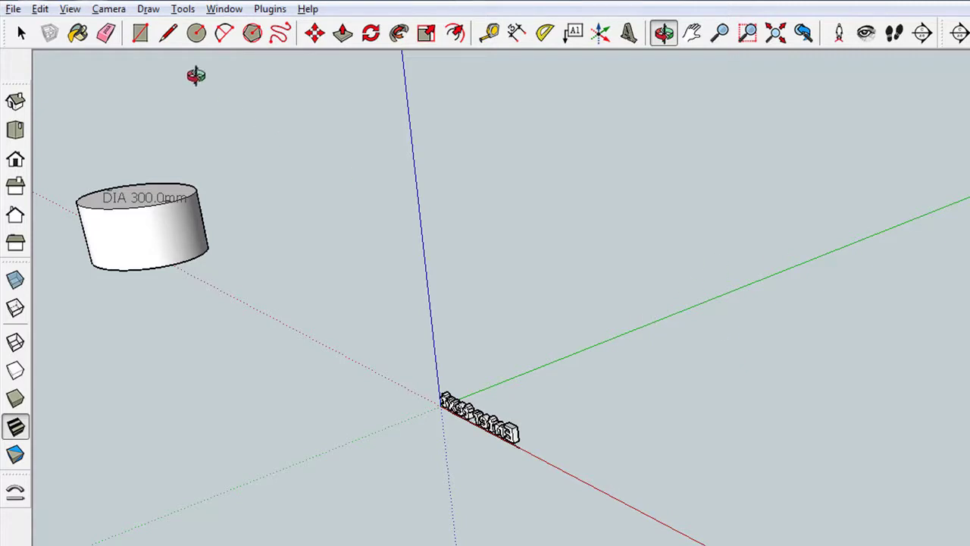
- Draw a 300 by 150 mm rectangle on the ground with one edge on the green axis
{"action": "left_click", "coordinate": [140, 33]}
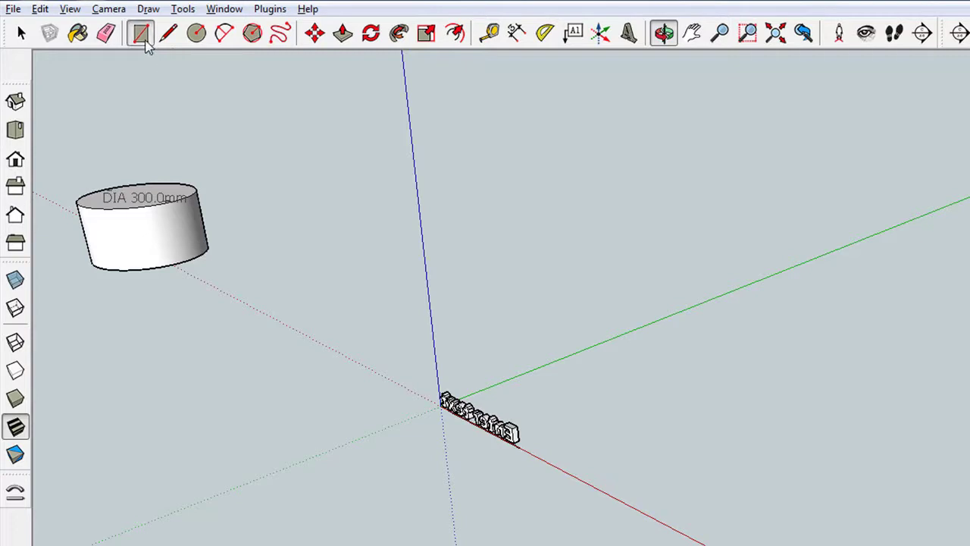
{"action": "left_click", "coordinate": [550, 363]}
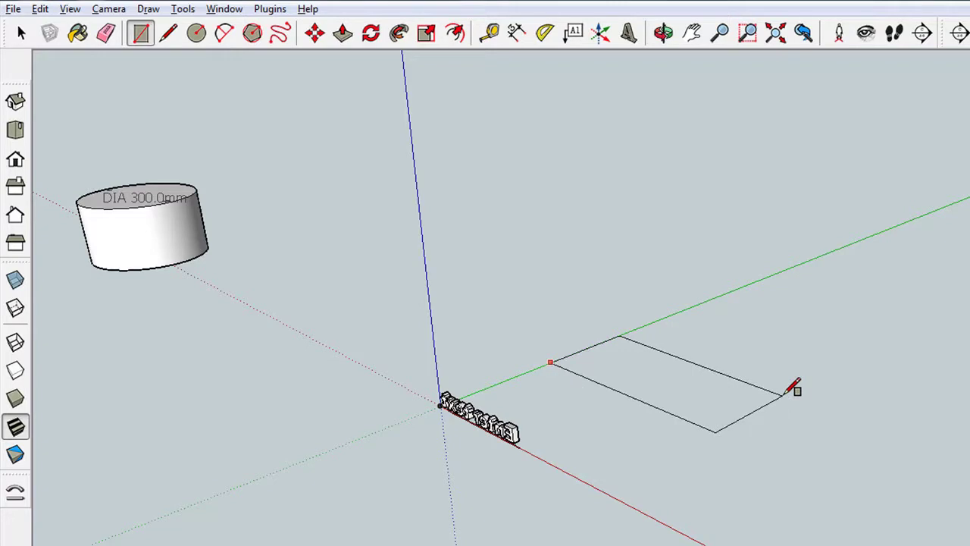
{"action": "left_click", "coordinate": [784, 394]}
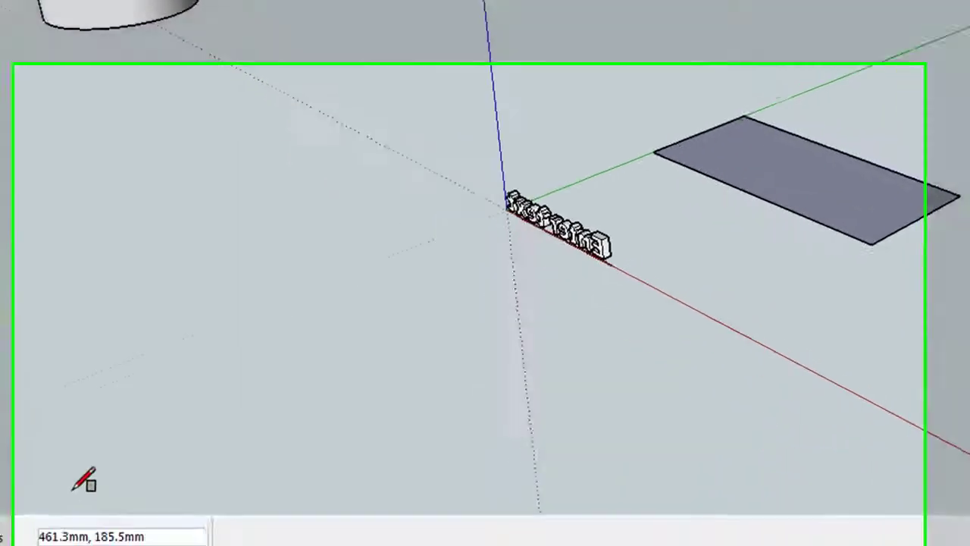
{"action": "type", "text": "3"}
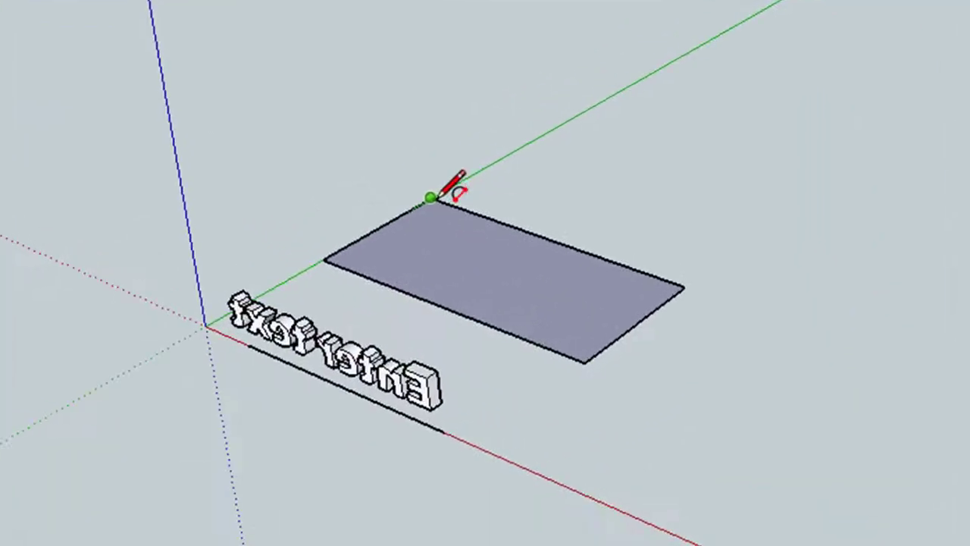
- Draw a 2-point arc between the rectangle's far and right corners with a 150 mm bulge
{"action": "left_click", "coordinate": [430, 198]}
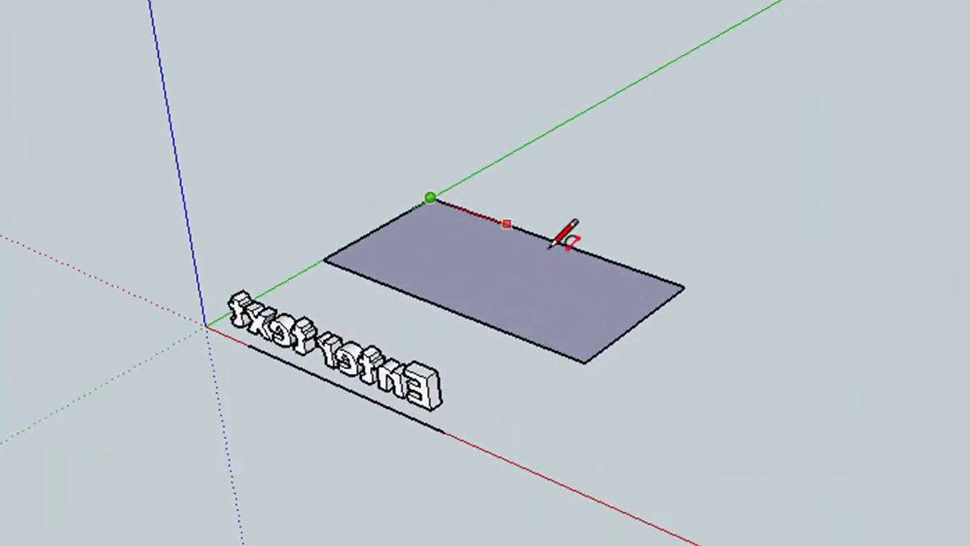
{"action": "left_click", "coordinate": [685, 286]}
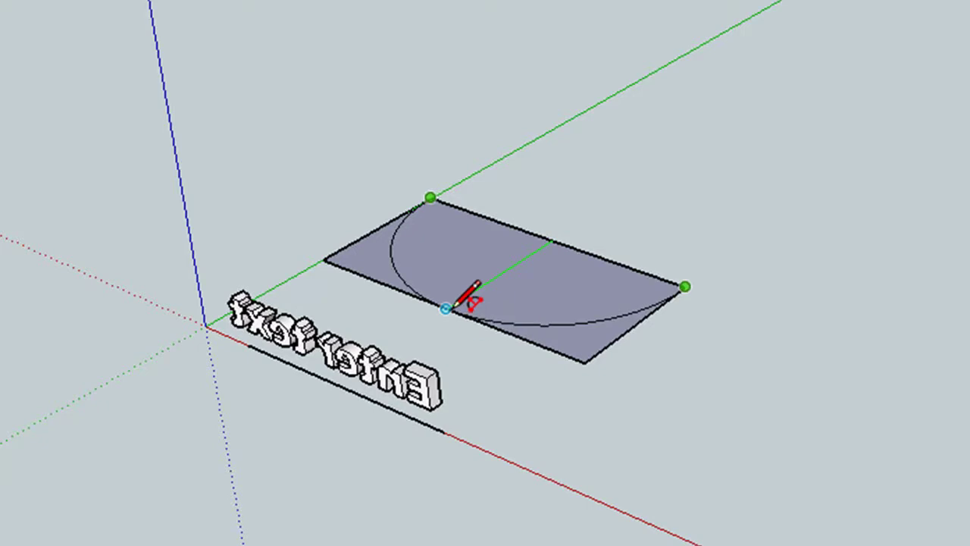
{"action": "left_click", "coordinate": [455, 304]}
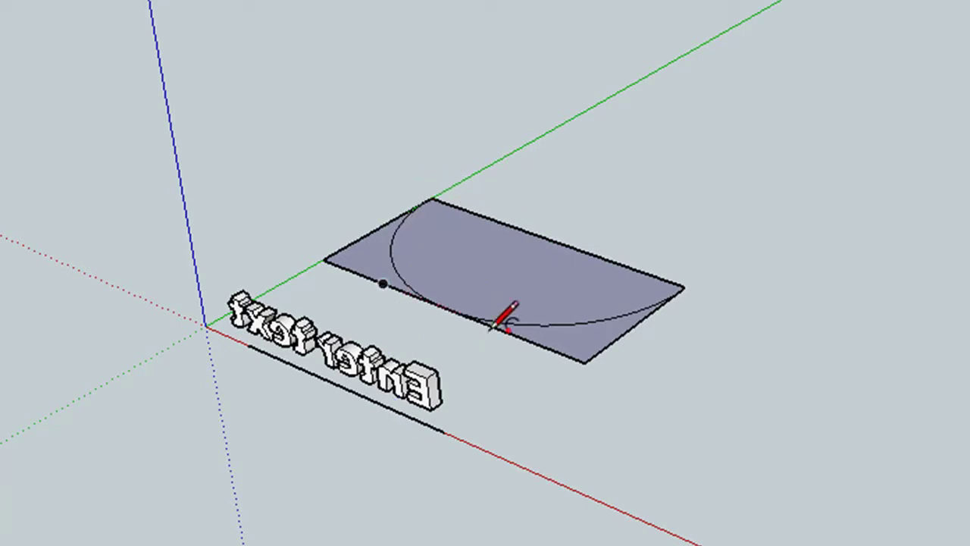
{"action": "left_click", "coordinate": [639, 310]}
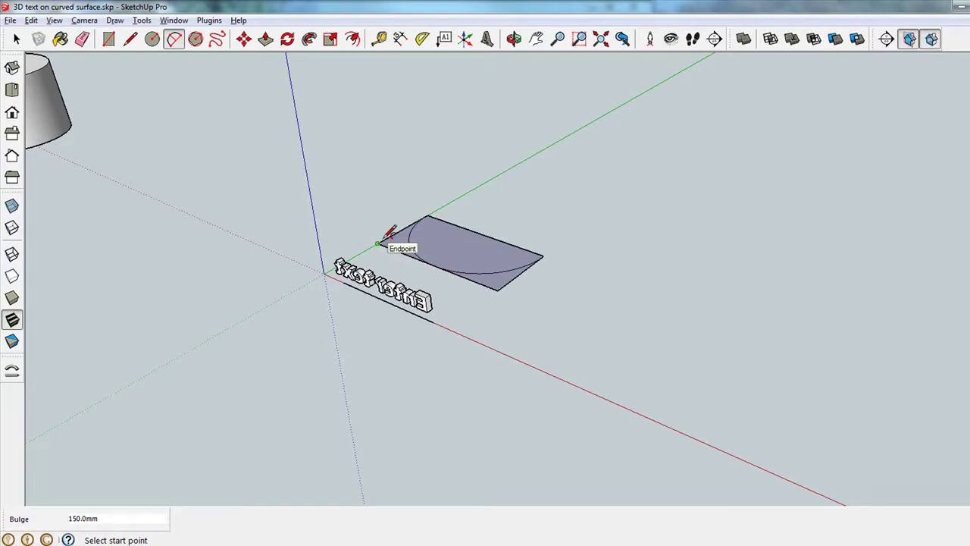
- Erase the rectangle's corner and straight edges so only the arc remains
{"action": "left_click", "coordinate": [82, 40]}
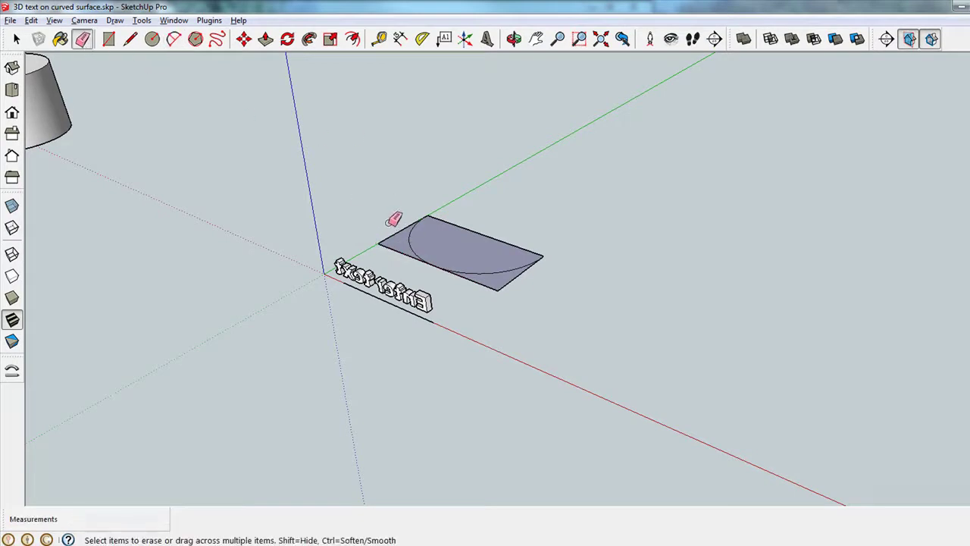
{"action": "left_click_drag", "start_coordinate": [395, 220], "coordinate": [403, 251]}
{"action": "mouse_move", "coordinate": [500, 286]}
{"action": "left_mouse_down"}
{"action": "mouse_move", "coordinate": [502, 277]}
{"action": "mouse_move", "coordinate": [536, 282]}
{"action": "left_mouse_up"}
{"action": "left_click_drag", "start_coordinate": [478, 243], "coordinate": [493, 215]}
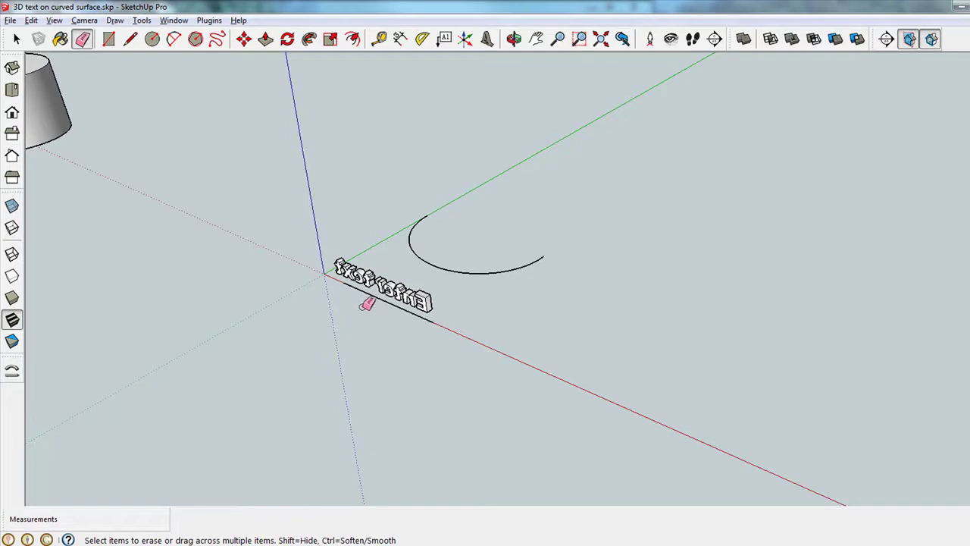
- Select the 3D 'Enter text' lettering
{"action": "key", "text": "space"}
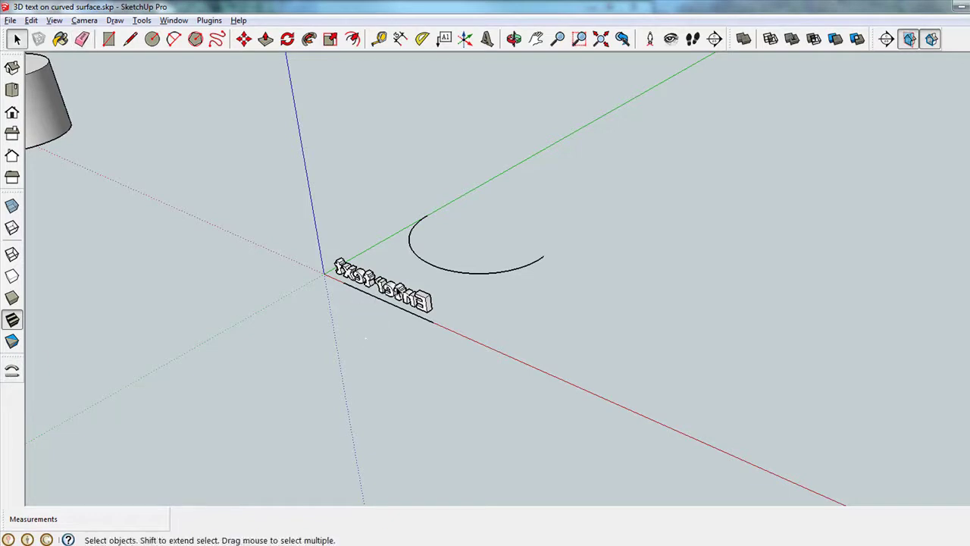
{"action": "left_click", "coordinate": [396, 292]}
{"action": "scroll", "coordinate": [376, 291], "scroll_direction": "up", "scroll_amount": 3}
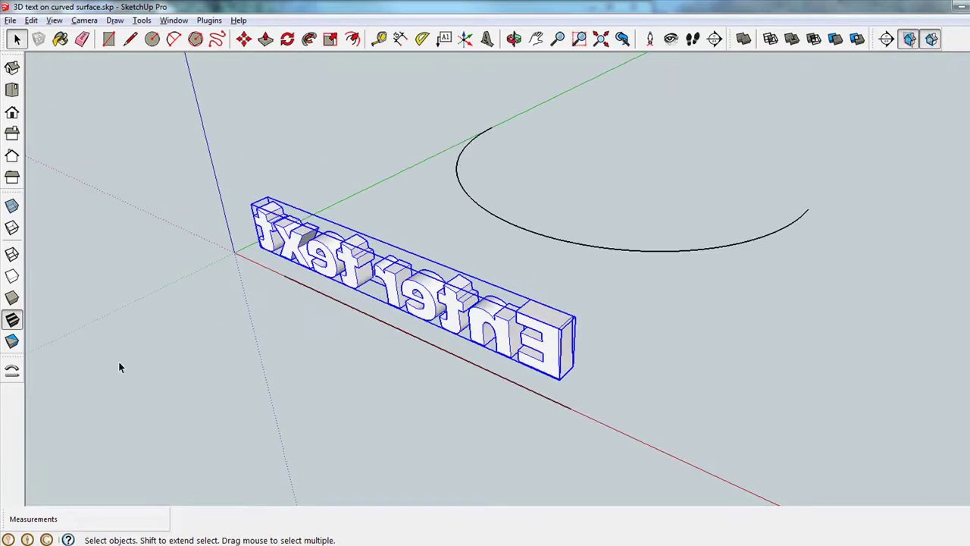
{"action": "left_click", "coordinate": [12, 373]}
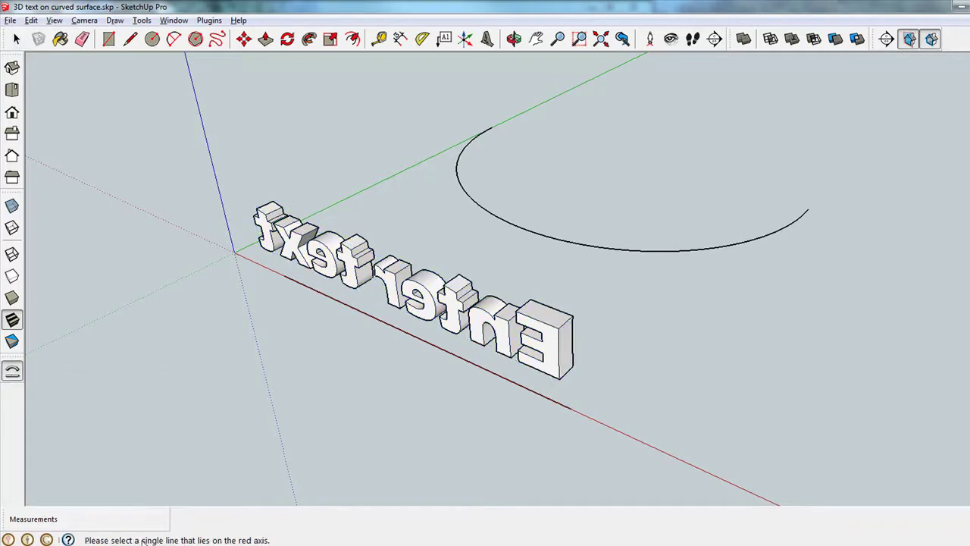
{"action": "left_click", "coordinate": [529, 395]}
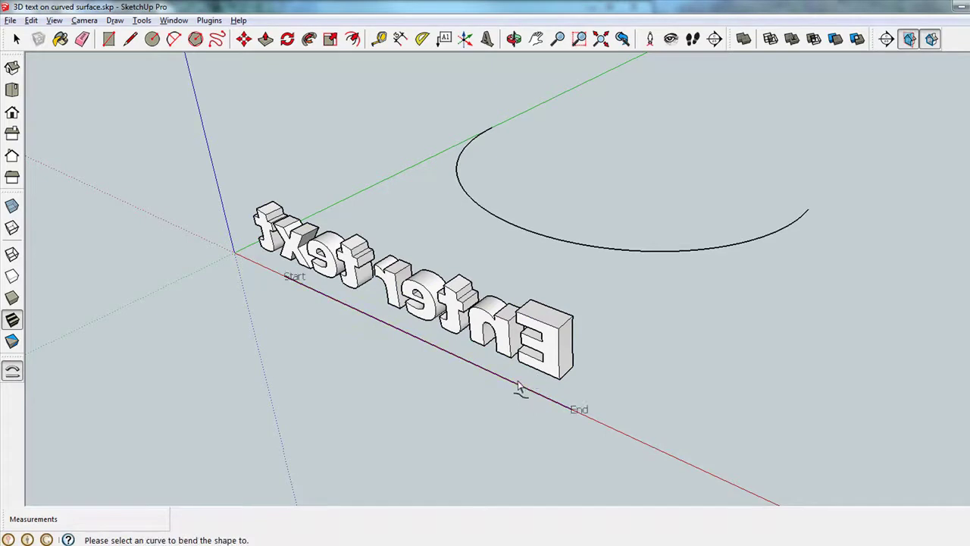
{"action": "left_click", "coordinate": [671, 254]}
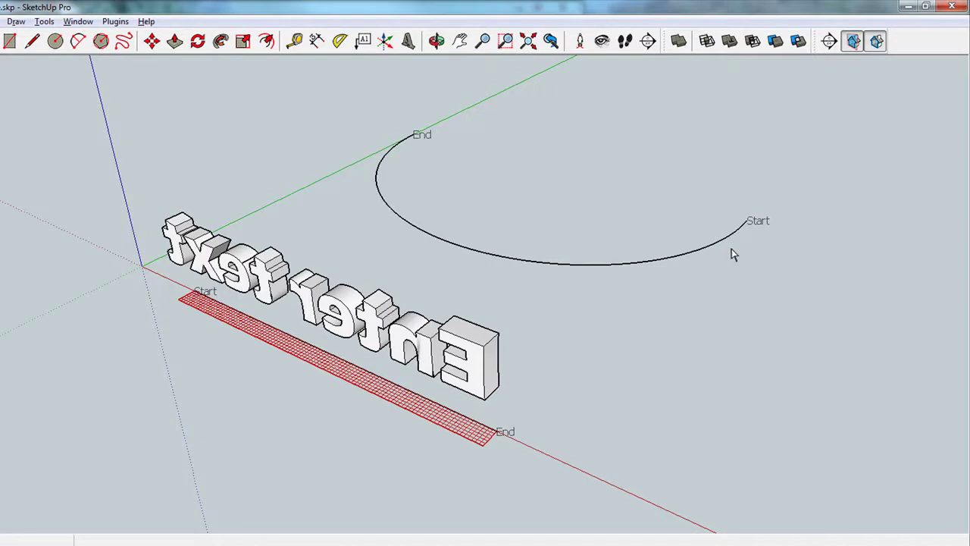
{"action": "left_click", "coordinate": [734, 254]}
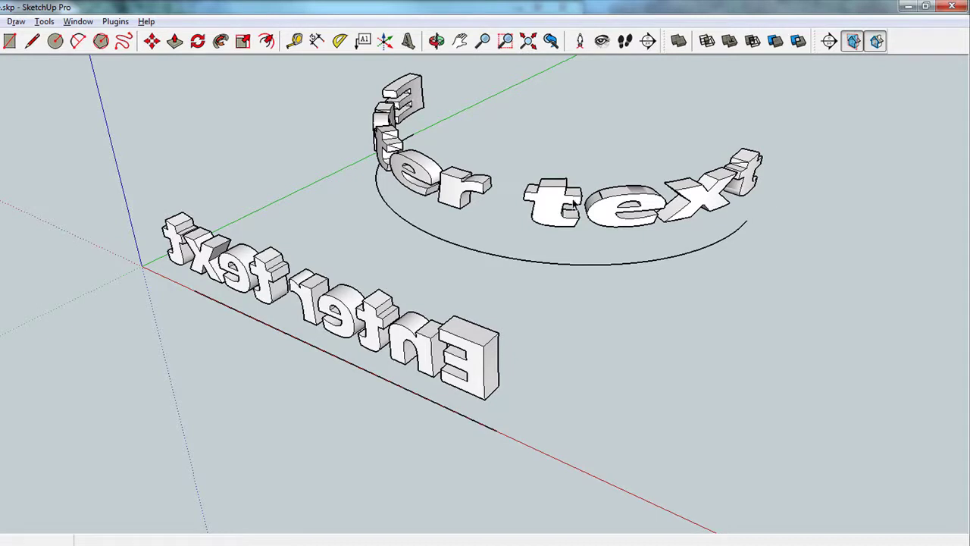
{"action": "middle_click_drag", "start_coordinate": [440, 166], "coordinate": [368, 268]}
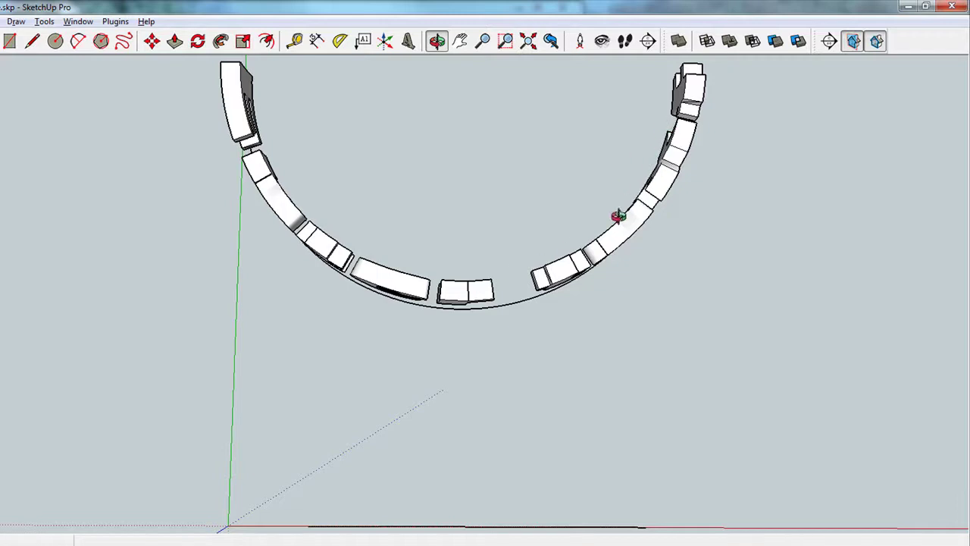
{"action": "mouse_move", "coordinate": [492, 379]}
{"action": "left_mouse_down"}
{"action": "mouse_move", "coordinate": [440, 214]}
{"action": "mouse_move", "coordinate": [444, 355]}
{"action": "mouse_move", "coordinate": [332, 279]}
{"action": "mouse_move", "coordinate": [362, 274]}
{"action": "left_mouse_up"}
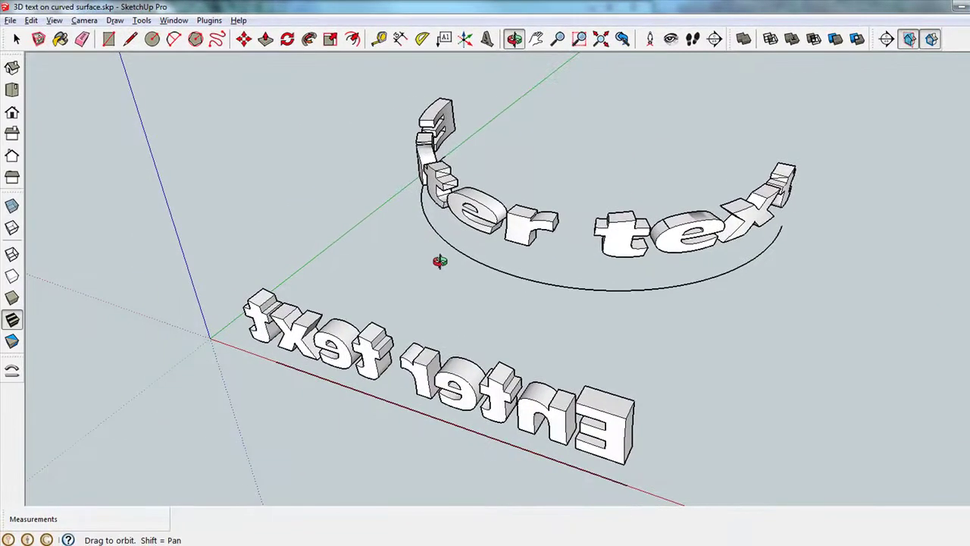
{"action": "key", "text": "ctrl+z"}
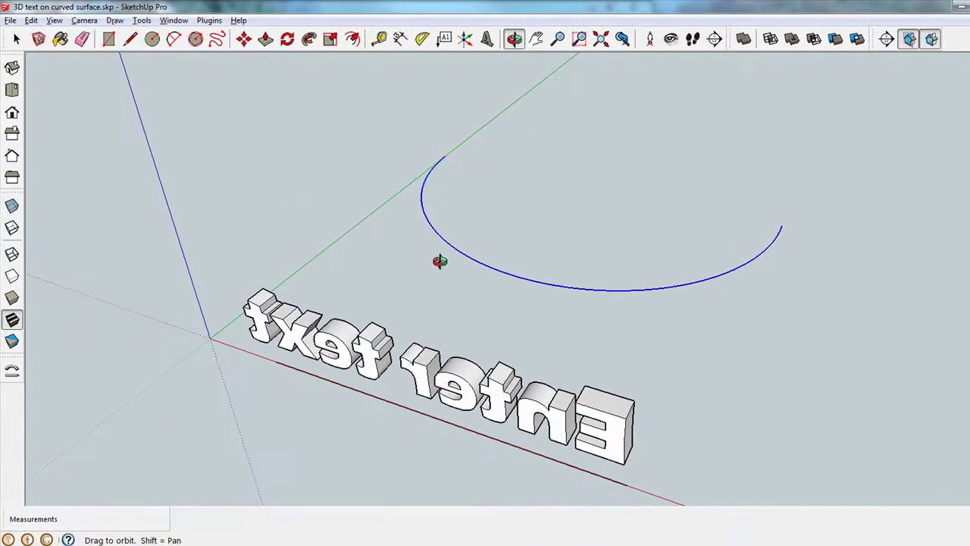
{"action": "key", "text": "space"}
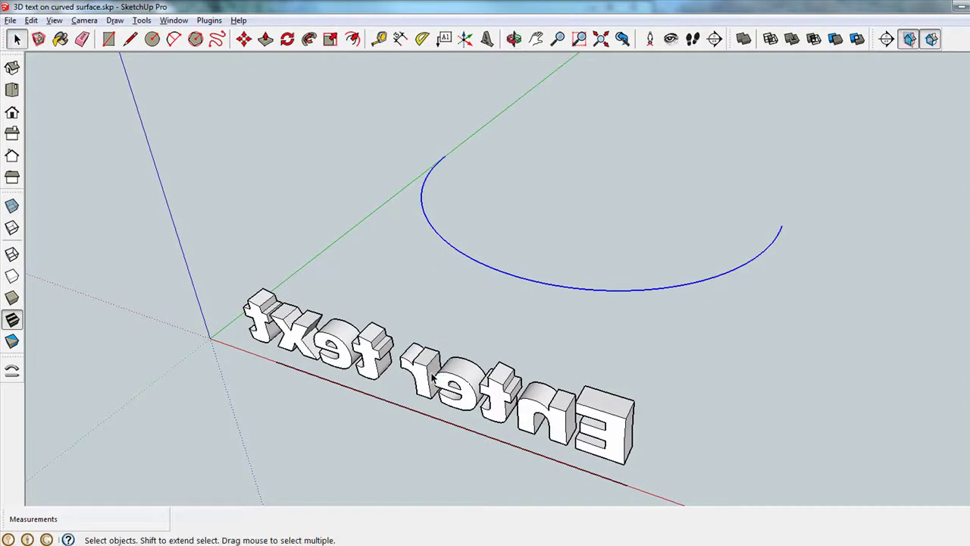
- Shape Bender the 3D 'Enter text' from the red-axis line onto the arc, reversing its direction
{"action": "left_click", "coordinate": [434, 377]}
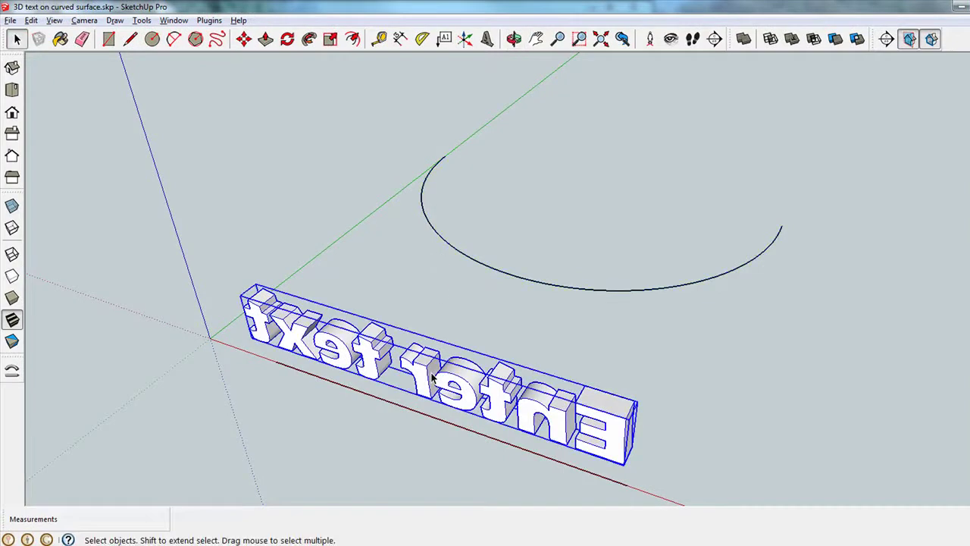
{"action": "left_click", "coordinate": [12, 373]}
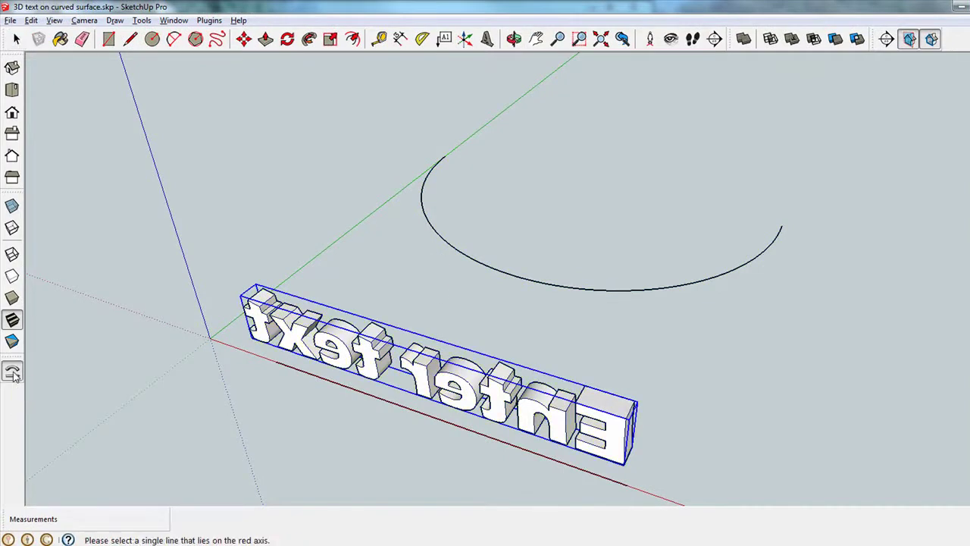
{"action": "left_click", "coordinate": [387, 401]}
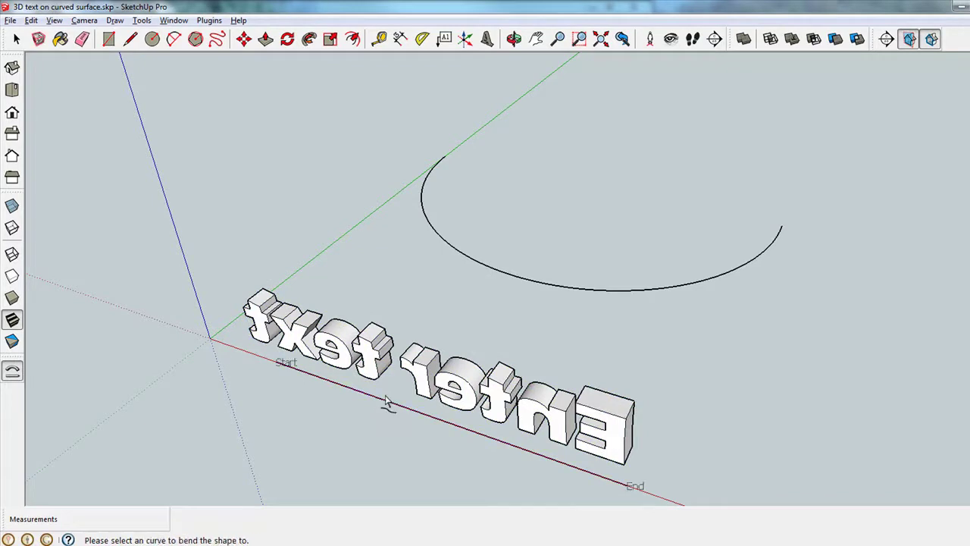
{"action": "left_click", "coordinate": [525, 287]}
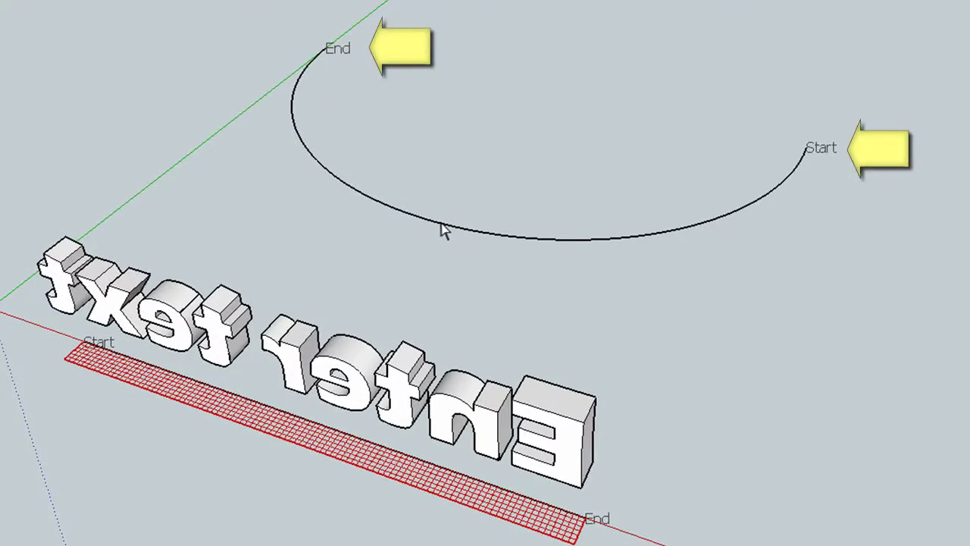
{"action": "key", "text": "Up"}
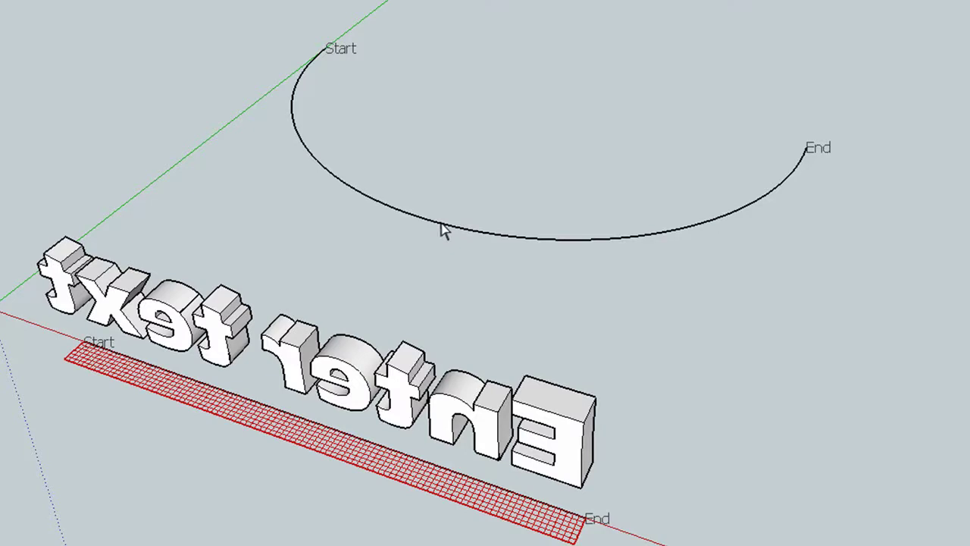
{"action": "key", "text": "Return"}
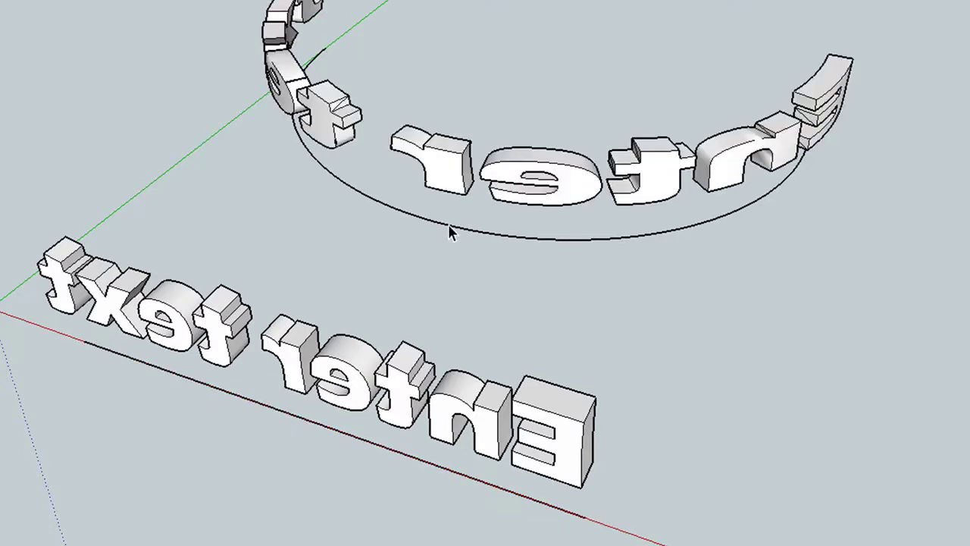
- Orbit around the bent lettering to inspect it from above, low and below
{"action": "mouse_move", "coordinate": [392, 119]}
{"action": "middle_mouse_down"}
{"action": "mouse_move", "coordinate": [437, 255]}
{"action": "mouse_move", "coordinate": [540, 366]}
{"action": "mouse_move", "coordinate": [588, 387]}
{"action": "mouse_move", "coordinate": [592, 440]}
{"action": "middle_mouse_up"}
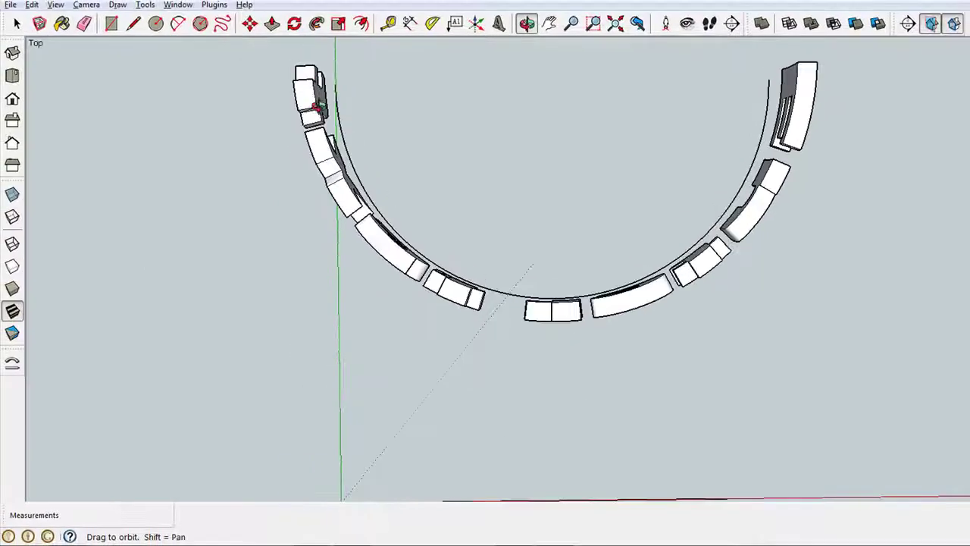
{"action": "middle_click_drag", "start_coordinate": [316, 106], "coordinate": [432, 251]}
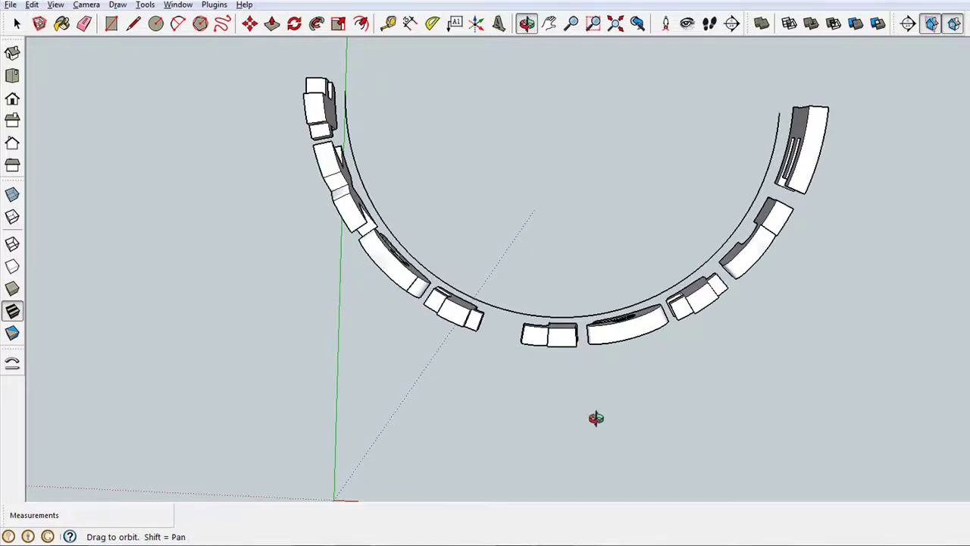
{"action": "left_click_drag", "start_coordinate": [595, 417], "coordinate": [513, 304]}
{"action": "scroll", "coordinate": [513, 304], "scroll_direction": "down", "scroll_amount": 5}
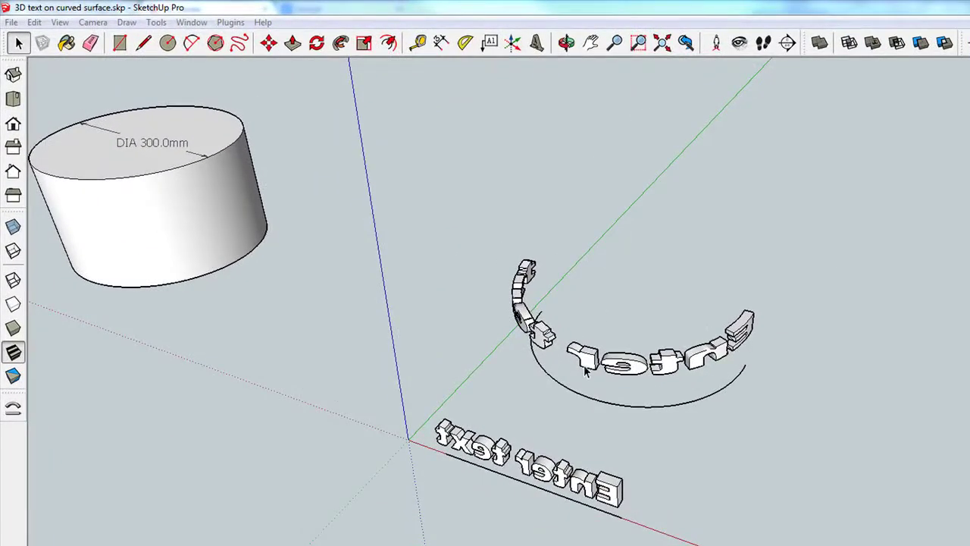
- Delete the guide arc and move the 300 mm cylinder inside the ring of bent letters
{"action": "left_click", "coordinate": [600, 407]}
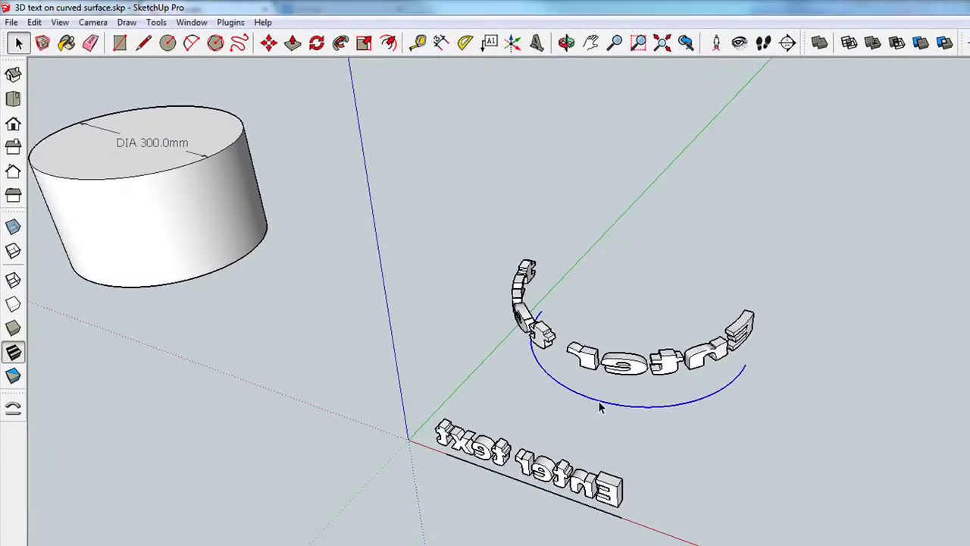
{"action": "key", "text": "Delete"}
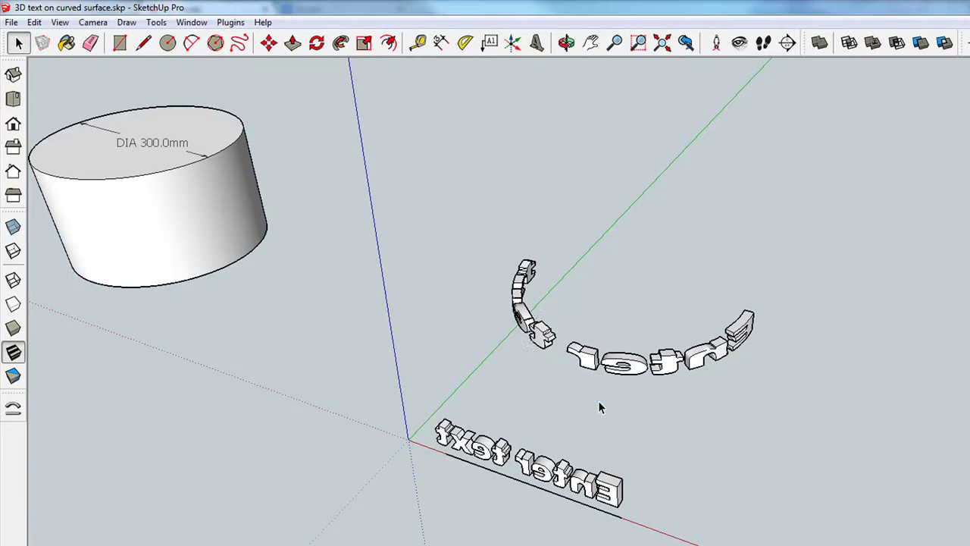
{"action": "triple_click", "coordinate": [129, 175]}
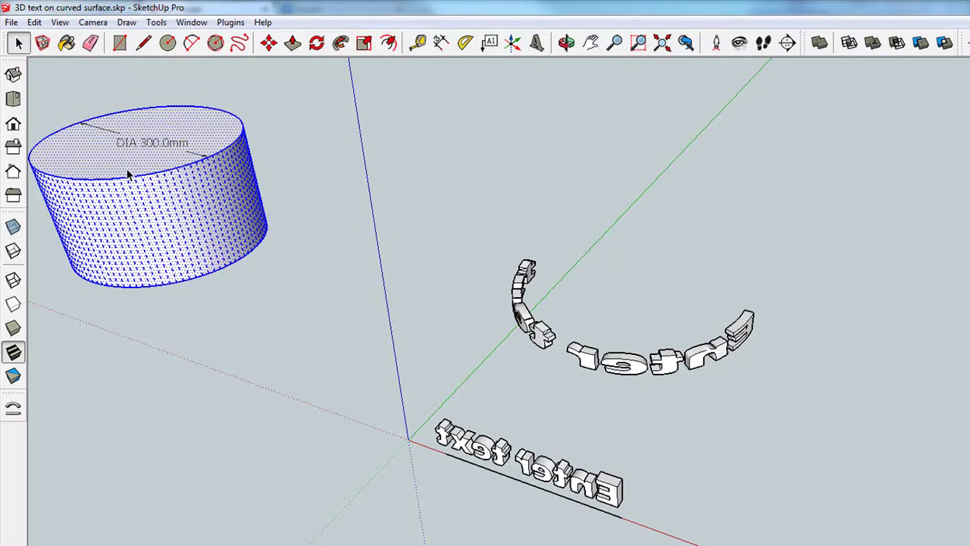
{"action": "key", "text": "m"}
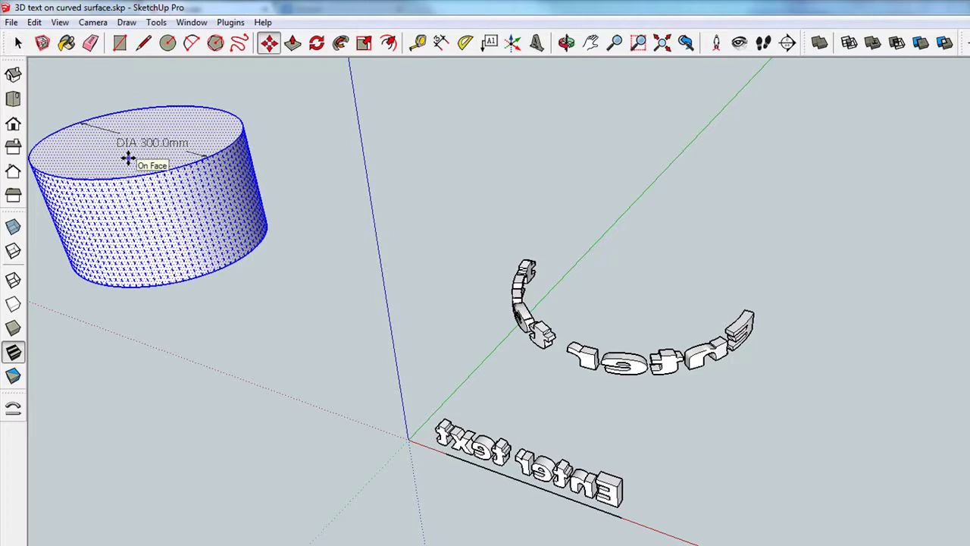
{"action": "left_click", "coordinate": [182, 174]}
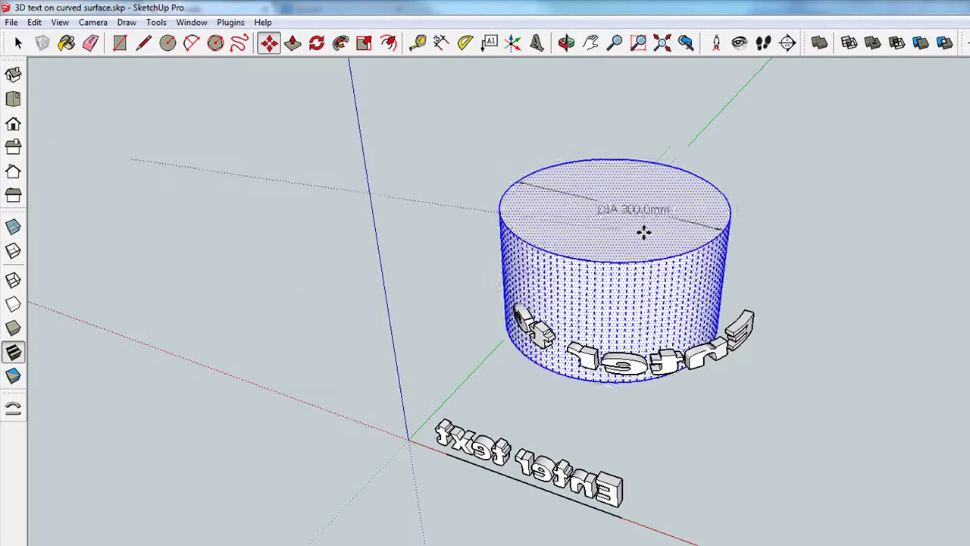
{"action": "left_click", "coordinate": [659, 263]}
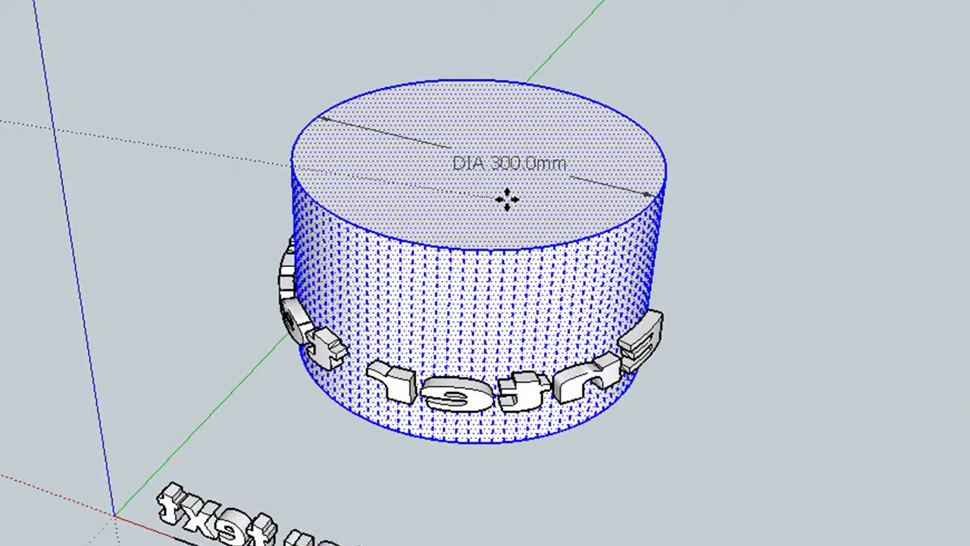
{"action": "left_click", "coordinate": [388, 458]}
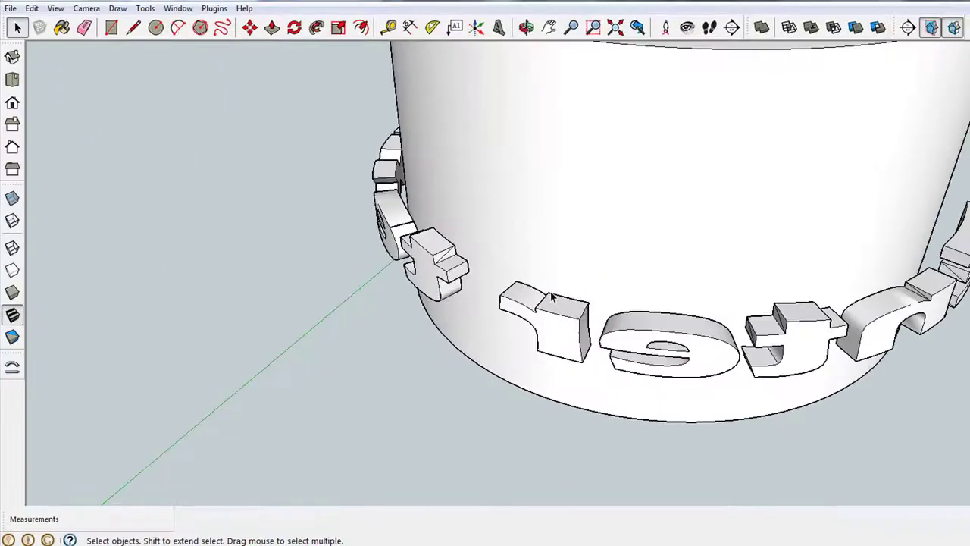
{"action": "key", "text": "o"}
{"action": "left_click_drag", "start_coordinate": [513, 247], "coordinate": [565, 370]}
{"action": "key", "text": "space"}
- Move the bent letter ring about 4.4 mm onto the cylinder's curved side and orbit to check
{"action": "left_click", "coordinate": [642, 447]}
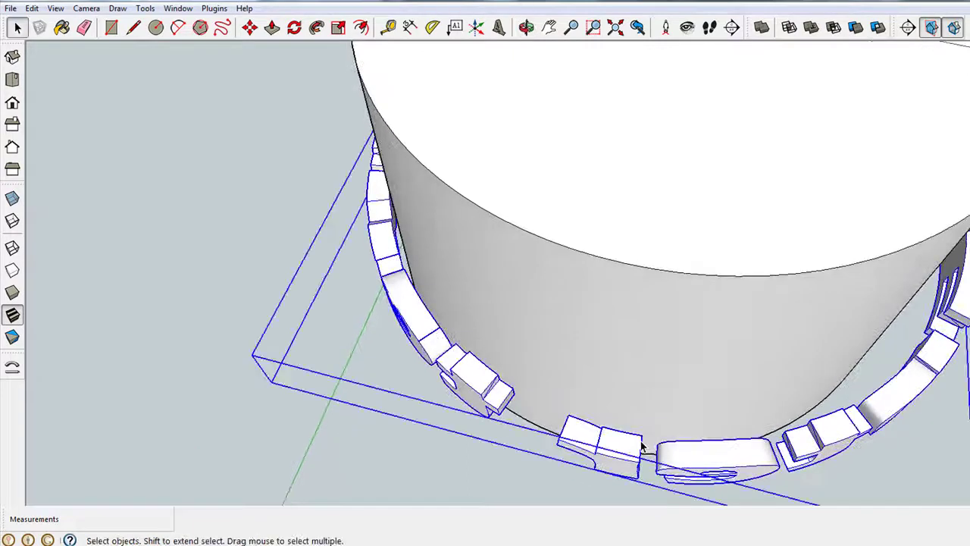
{"action": "key", "text": "m"}
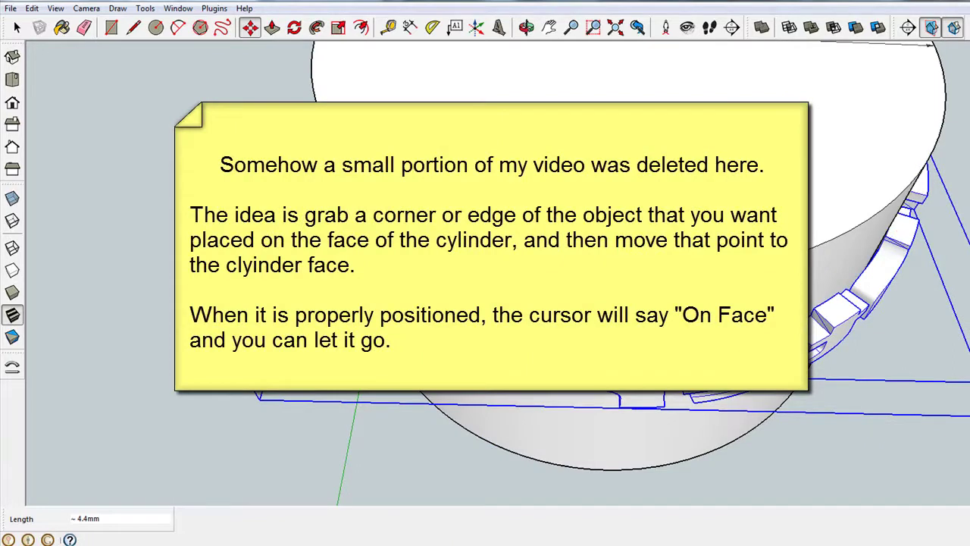
{"action": "middle_click_drag", "start_coordinate": [485, 341], "coordinate": [511, 342]}
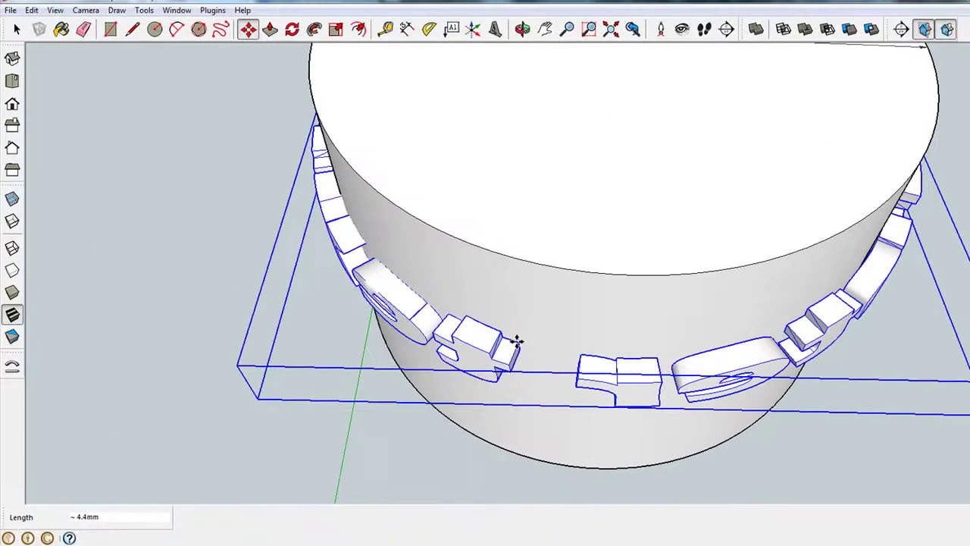
{"action": "middle_click_drag", "start_coordinate": [517, 341], "coordinate": [736, 314]}
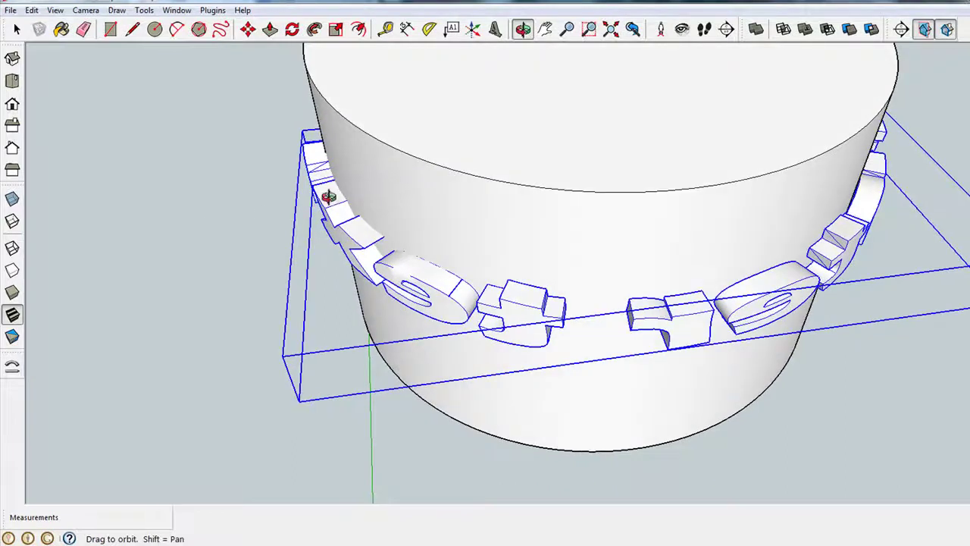
{"action": "left_click_drag", "start_coordinate": [695, 268], "coordinate": [351, 368]}
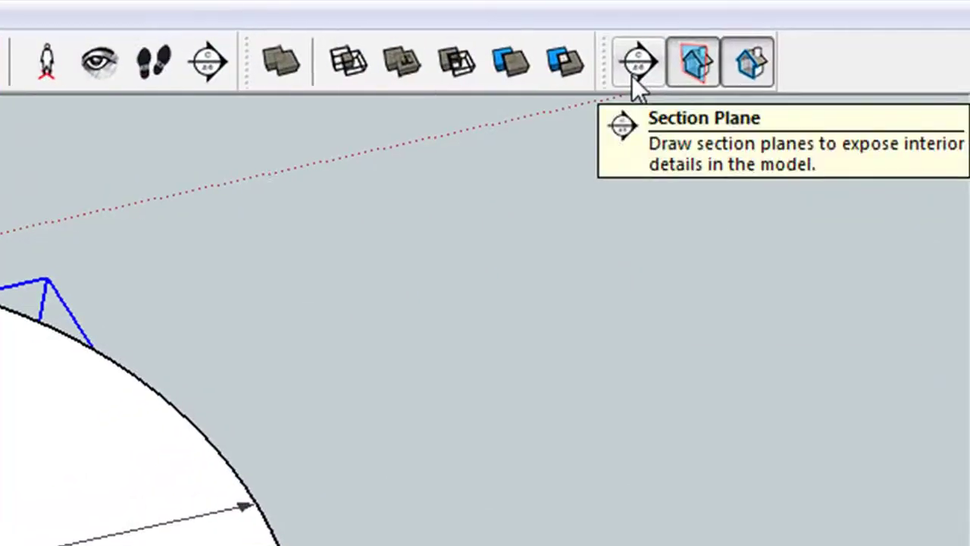
- Place a section plane on the cylinder's top face and inspect the letters inside the wall
{"action": "left_click", "coordinate": [634, 69]}
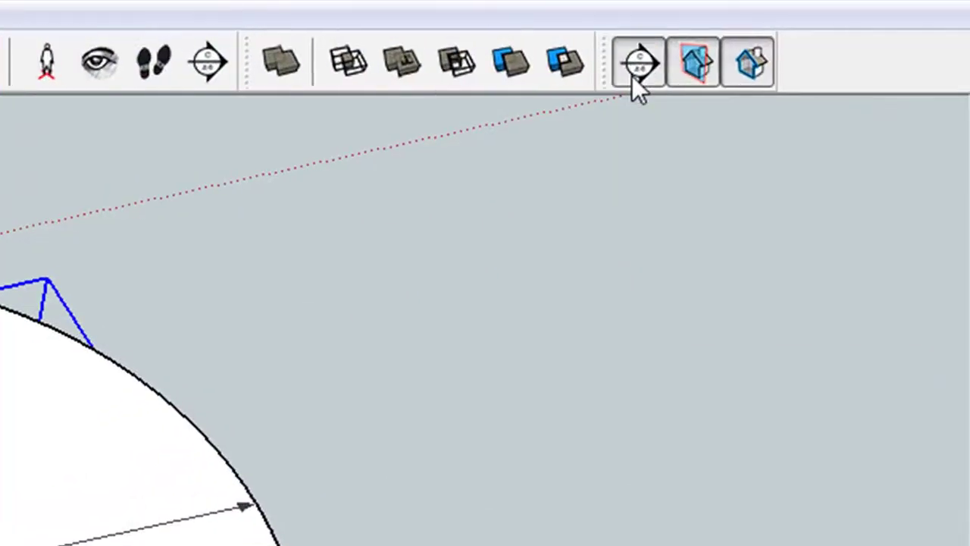
{"action": "left_click", "coordinate": [530, 314]}
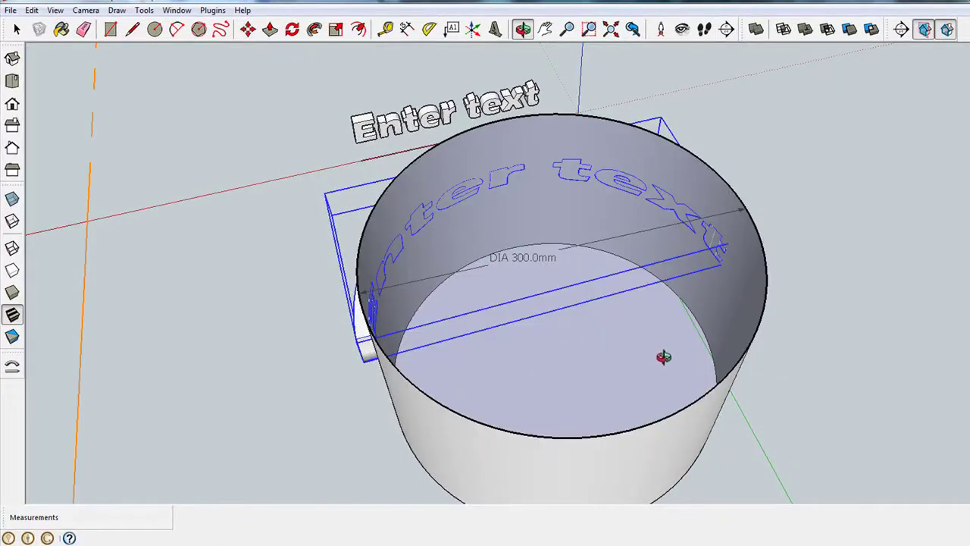
{"action": "left_click_drag", "start_coordinate": [650, 369], "coordinate": [686, 256]}
{"action": "scroll", "coordinate": [689, 232], "scroll_direction": "up", "scroll_amount": 5}
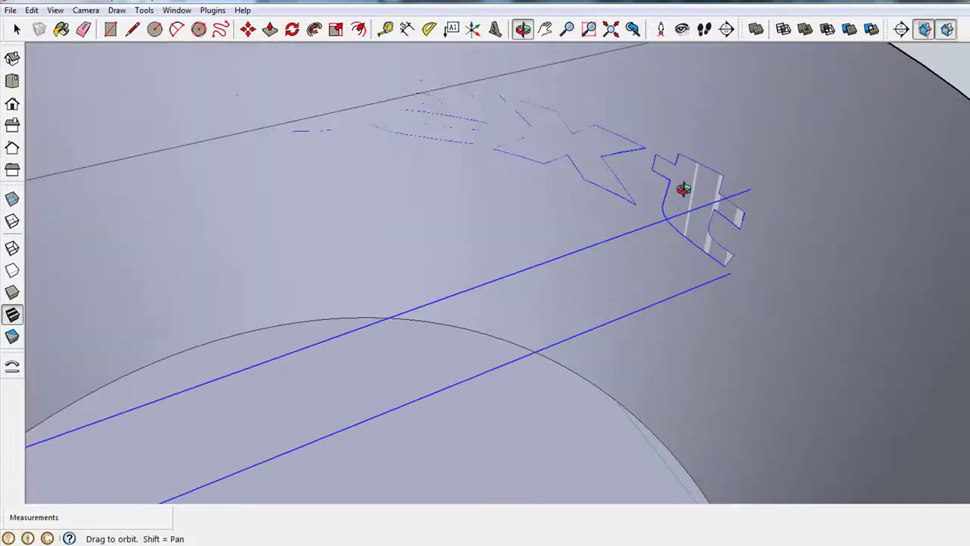
{"action": "left_click_drag", "start_coordinate": [688, 277], "coordinate": [226, 235]}
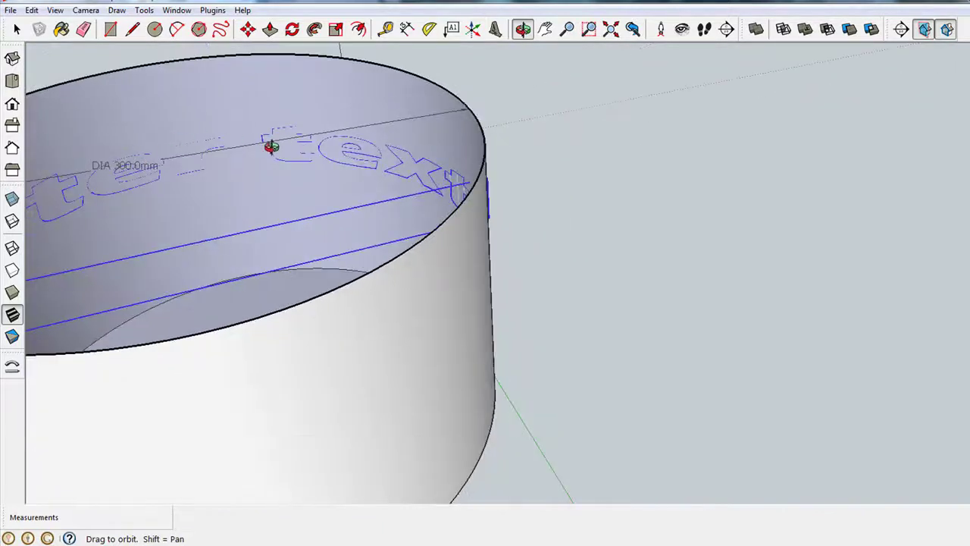
- Nudge the letter band about 0.4 mm deeper along the red axis into the cylinder wall
{"action": "left_click_drag", "start_coordinate": [159, 187], "coordinate": [266, 180]}
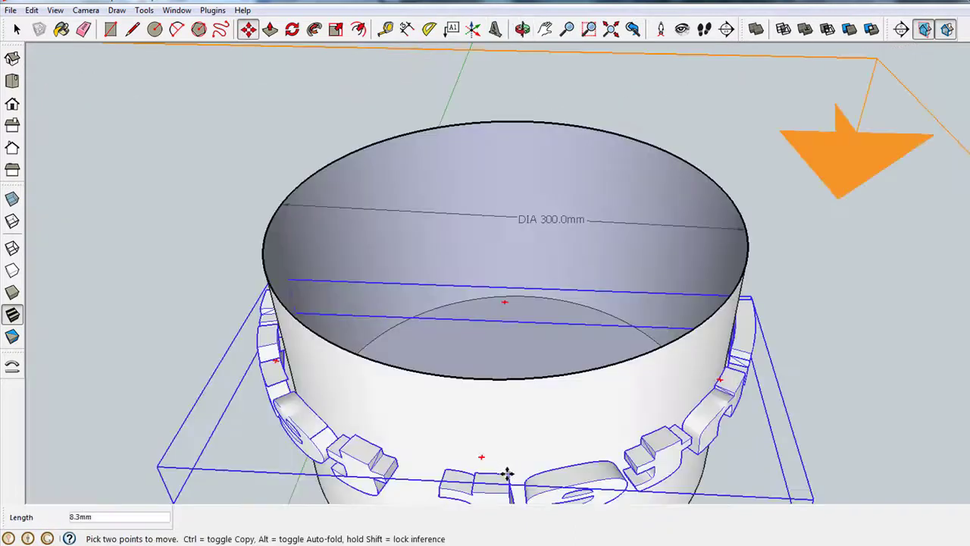
{"action": "key", "text": "Escape"}
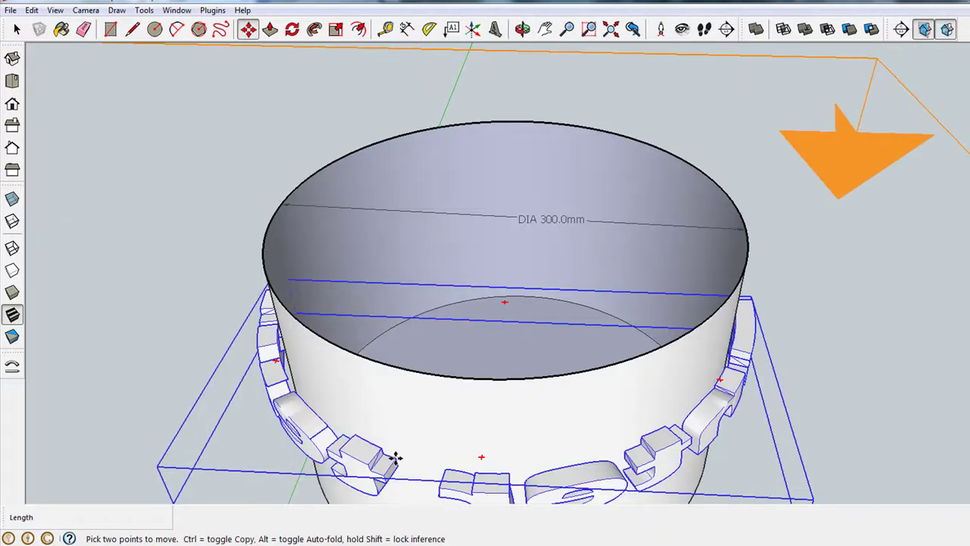
{"action": "left_click", "coordinate": [396, 457]}
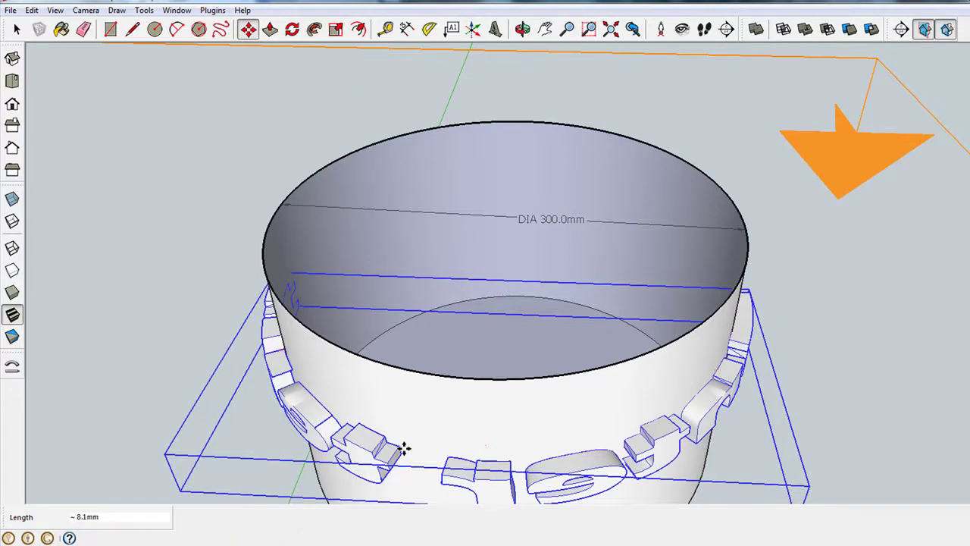
{"action": "middle_click_drag", "start_coordinate": [435, 460], "coordinate": [264, 501]}
{"action": "scroll", "coordinate": [348, 376], "scroll_direction": "up", "scroll_amount": 5}
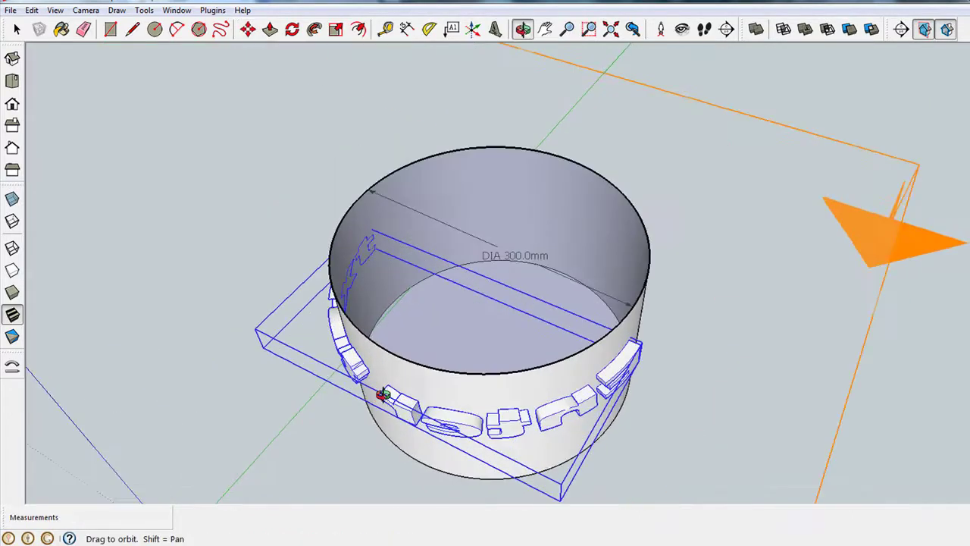
{"action": "key", "text": "space"}
{"action": "key", "text": "m"}
{"action": "left_click", "coordinate": [438, 426]}
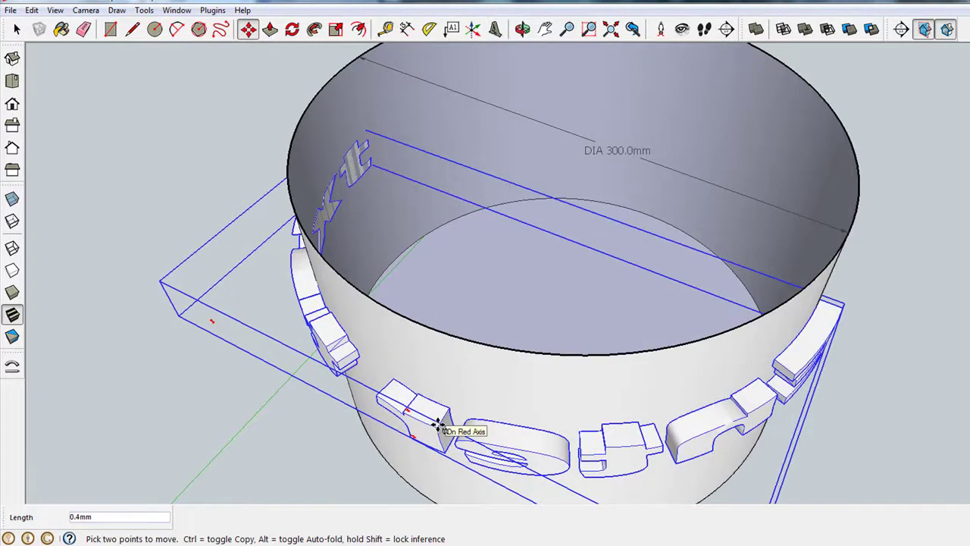
{"action": "middle_click_drag", "start_coordinate": [437, 426], "coordinate": [579, 228]}
{"action": "scroll", "coordinate": [516, 254], "scroll_direction": "down", "scroll_amount": 8}
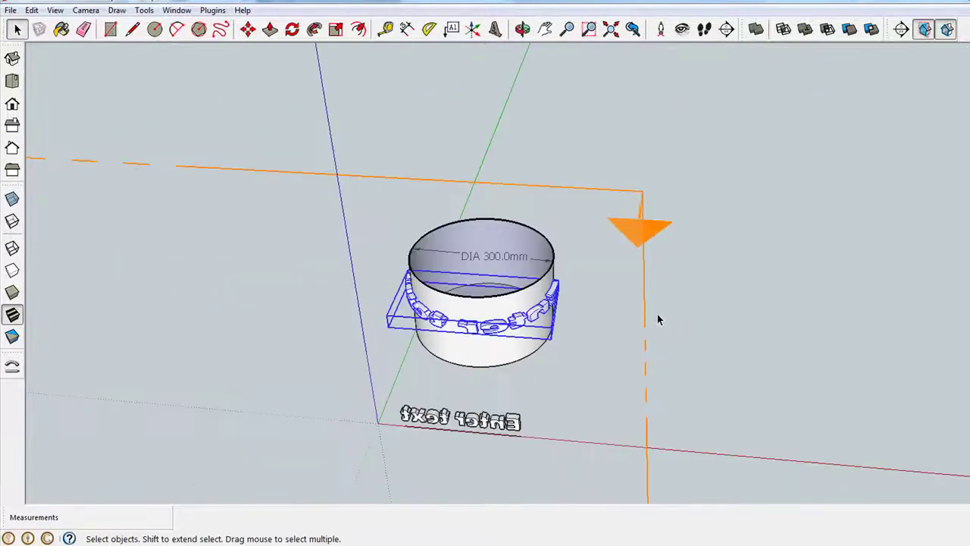
- Delete the section plane so the cylinder's top is closed again
{"action": "left_click", "coordinate": [644, 298]}
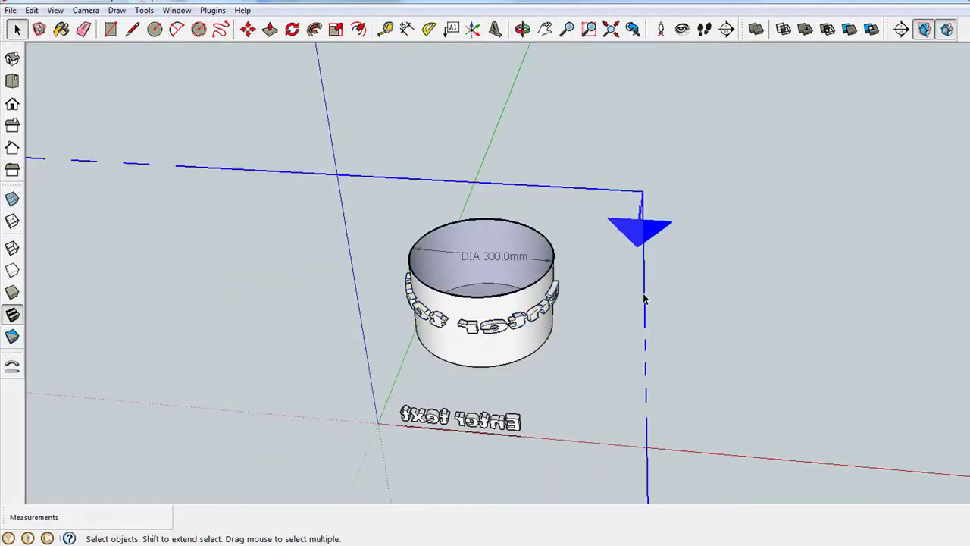
{"action": "key", "text": "Delete"}
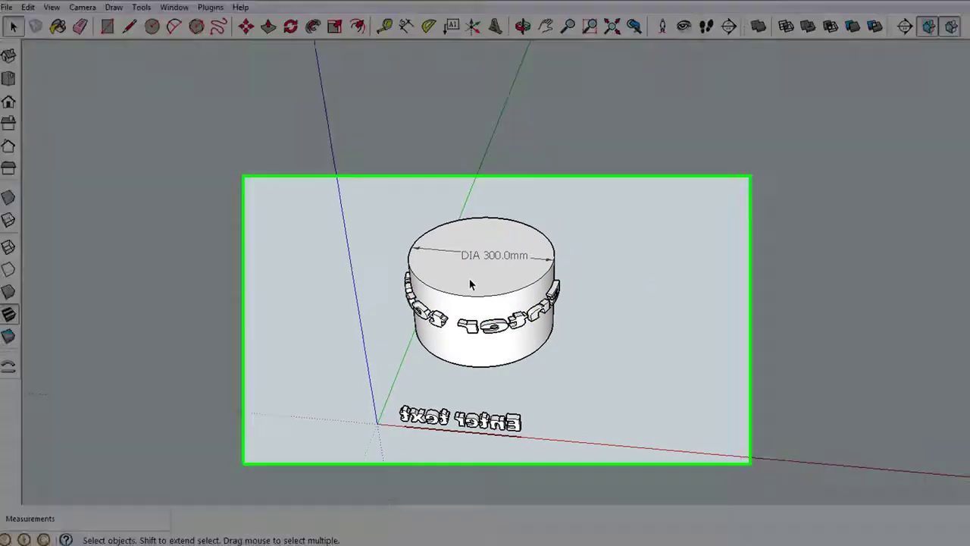